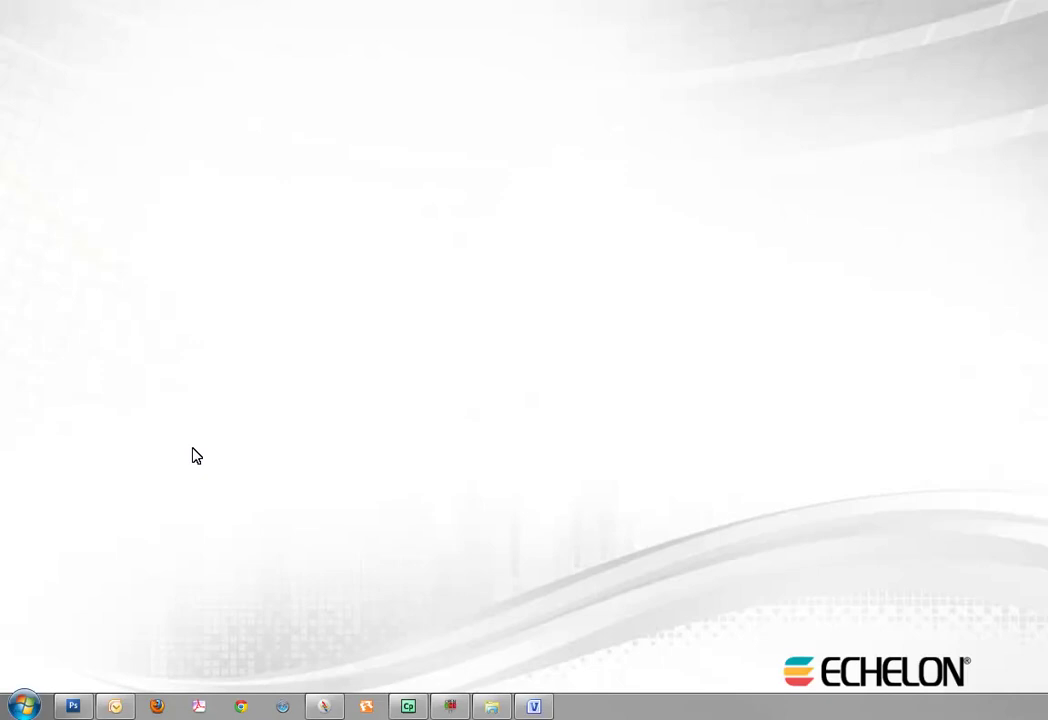
# - Launch the OpenLNS Commissioning Tool and check the New Network Options defaults, back on General
pyautogui.click(24, 706)
pyautogui.click(89, 633)
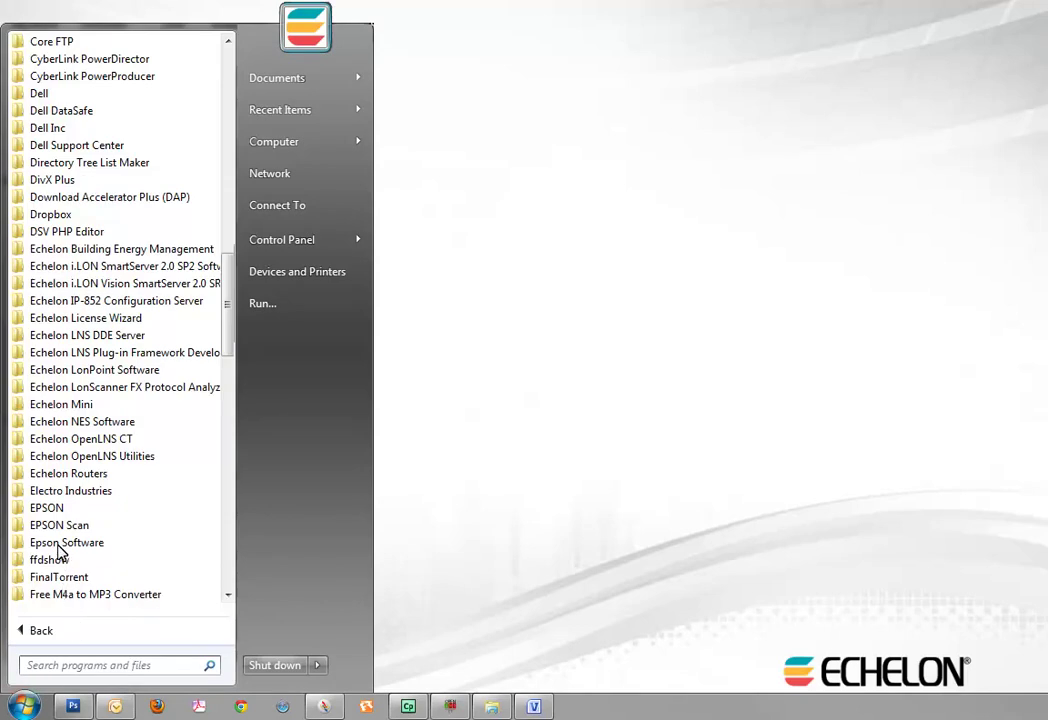
pyautogui.click(56, 442)
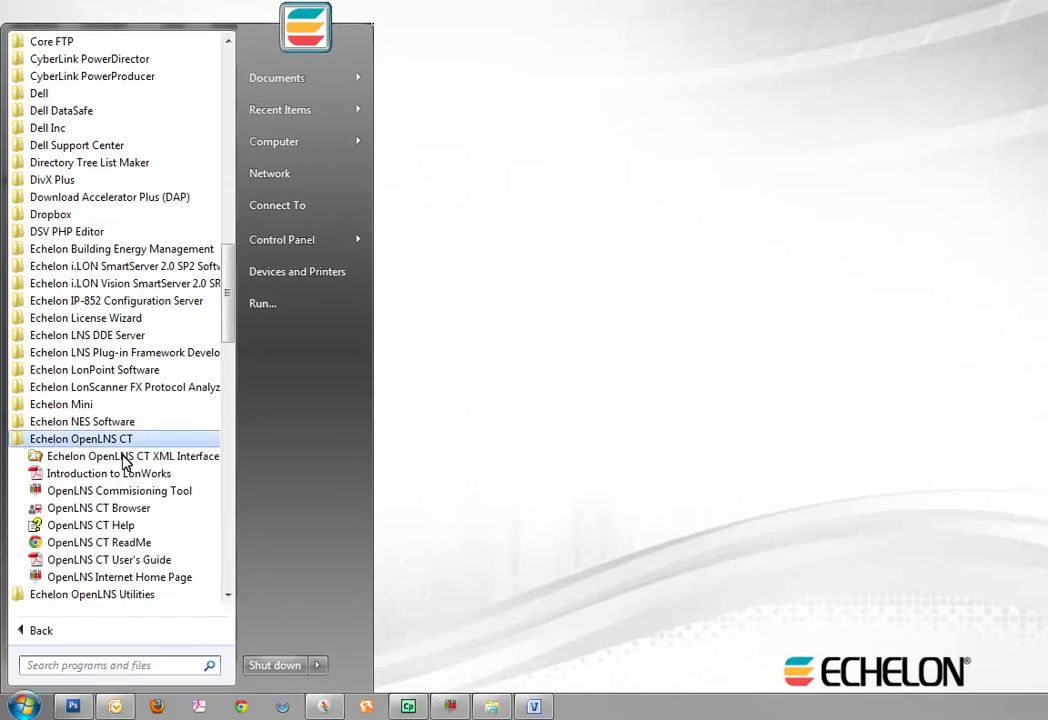
pyautogui.click(148, 500)
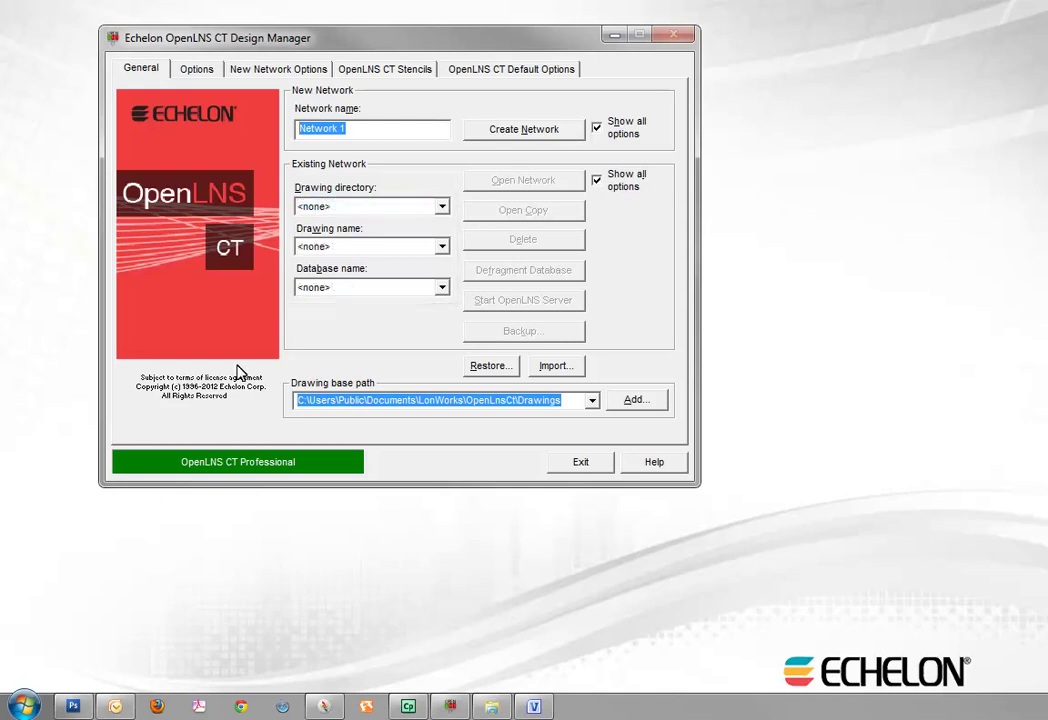
pyautogui.click(261, 70)
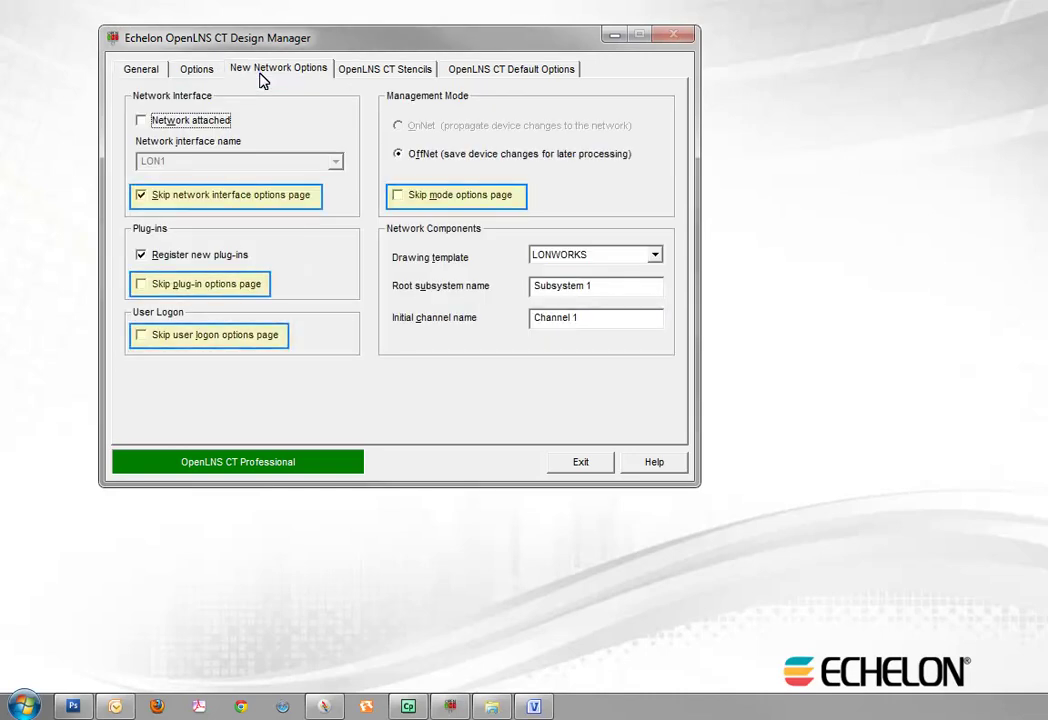
pyautogui.click(143, 72)
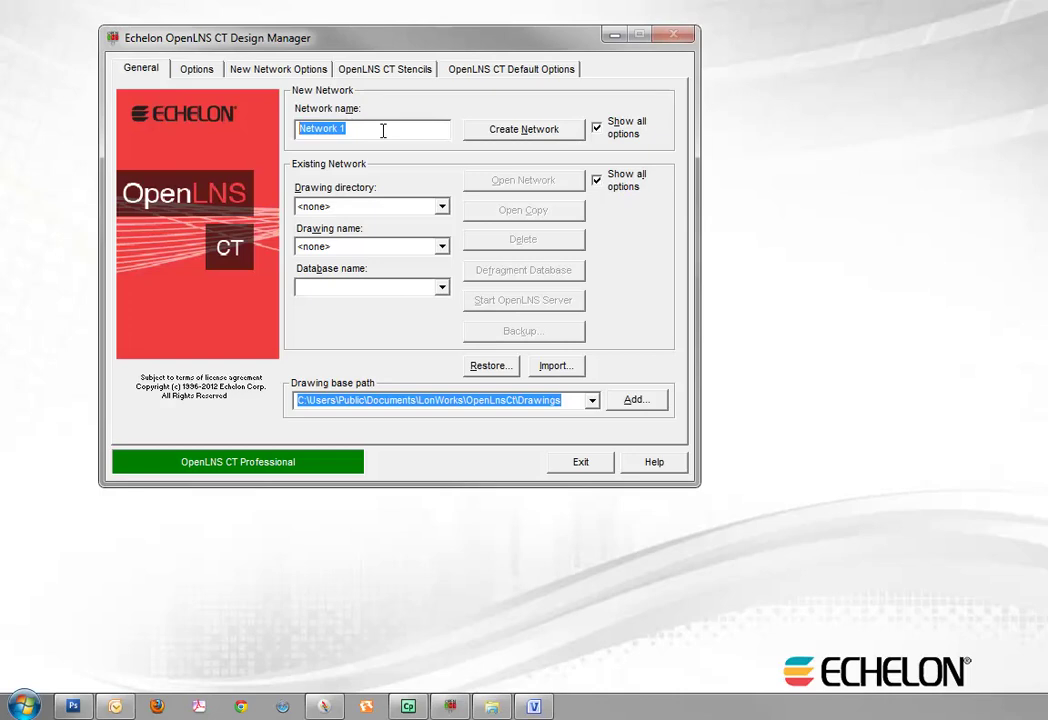
# - Create a new network named 'Switch Lamp'
pyautogui.write('Switch Lamp')
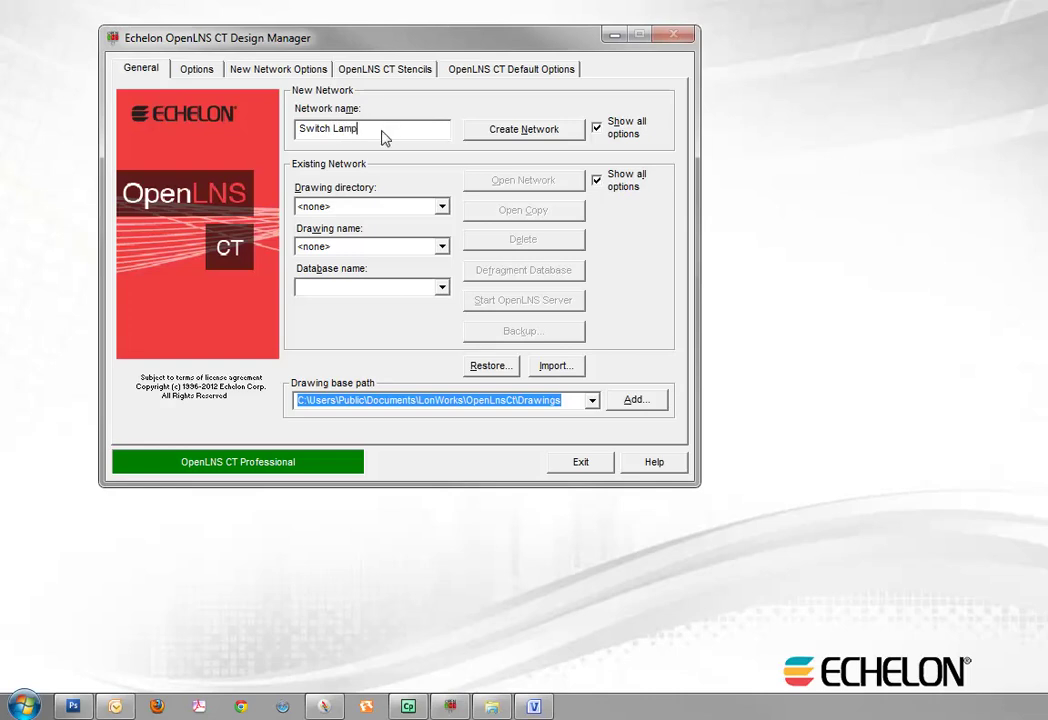
pyautogui.click(490, 136)
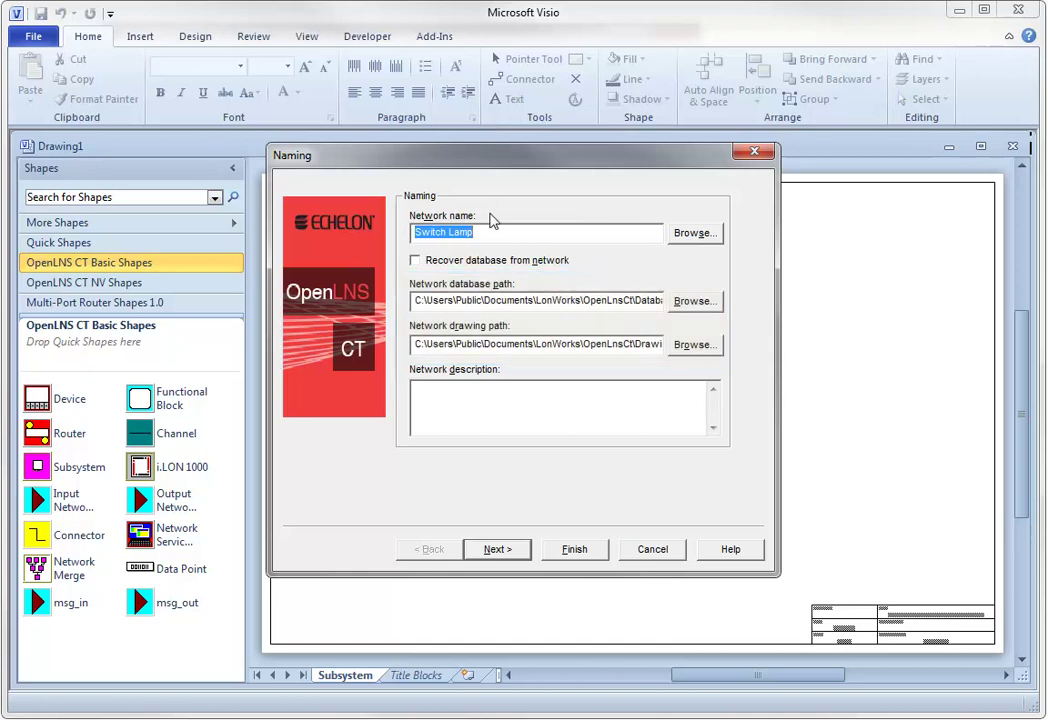
# - Attach the network through LON1 and set OnNet management mode
pyautogui.click(494, 551)
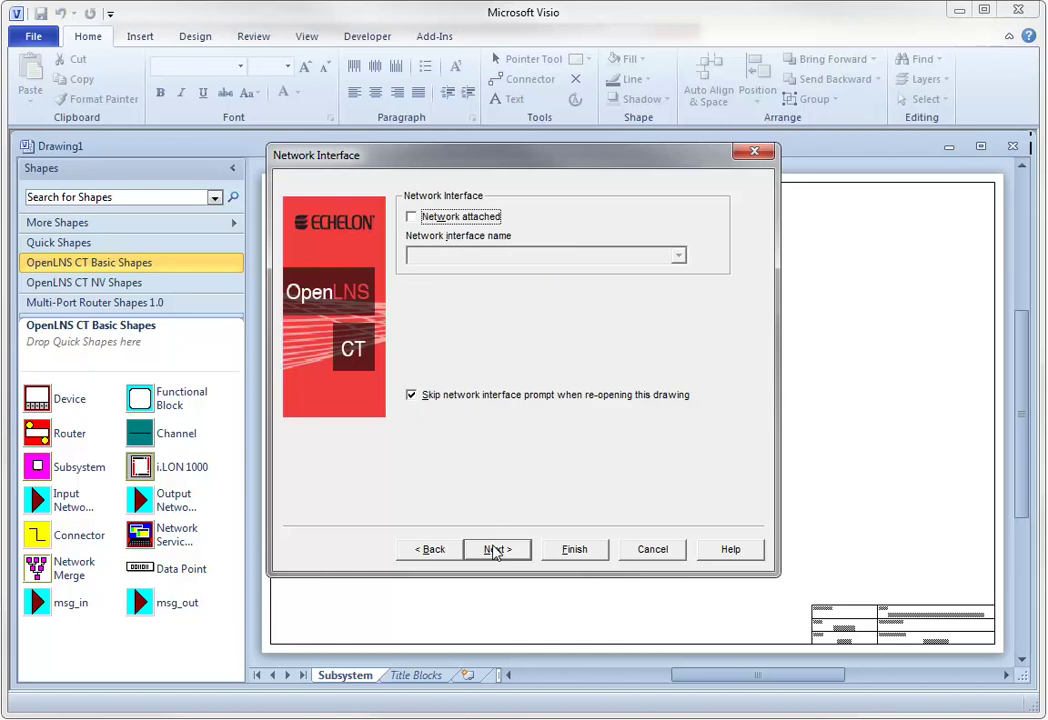
pyautogui.click(411, 218)
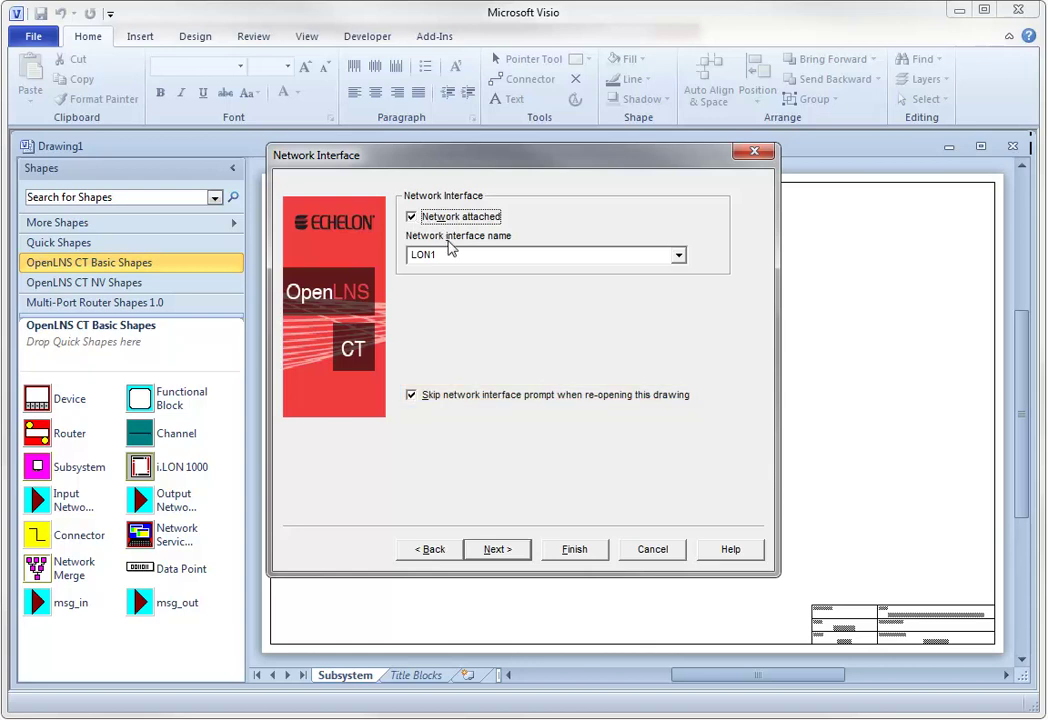
pyautogui.click(492, 552)
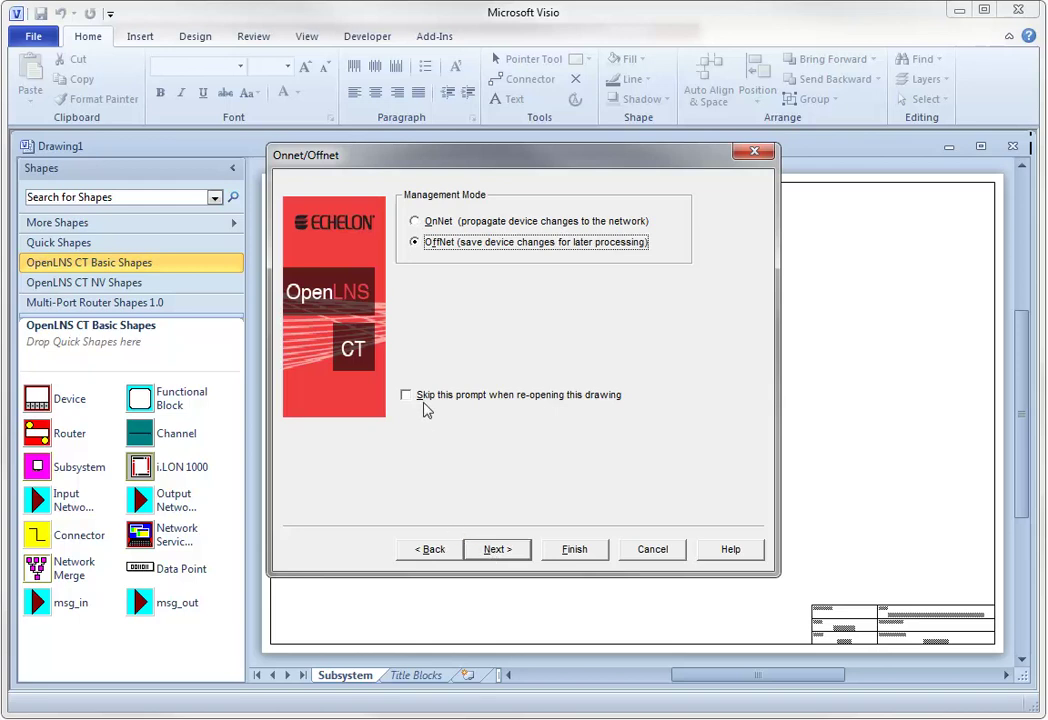
pyautogui.click(416, 222)
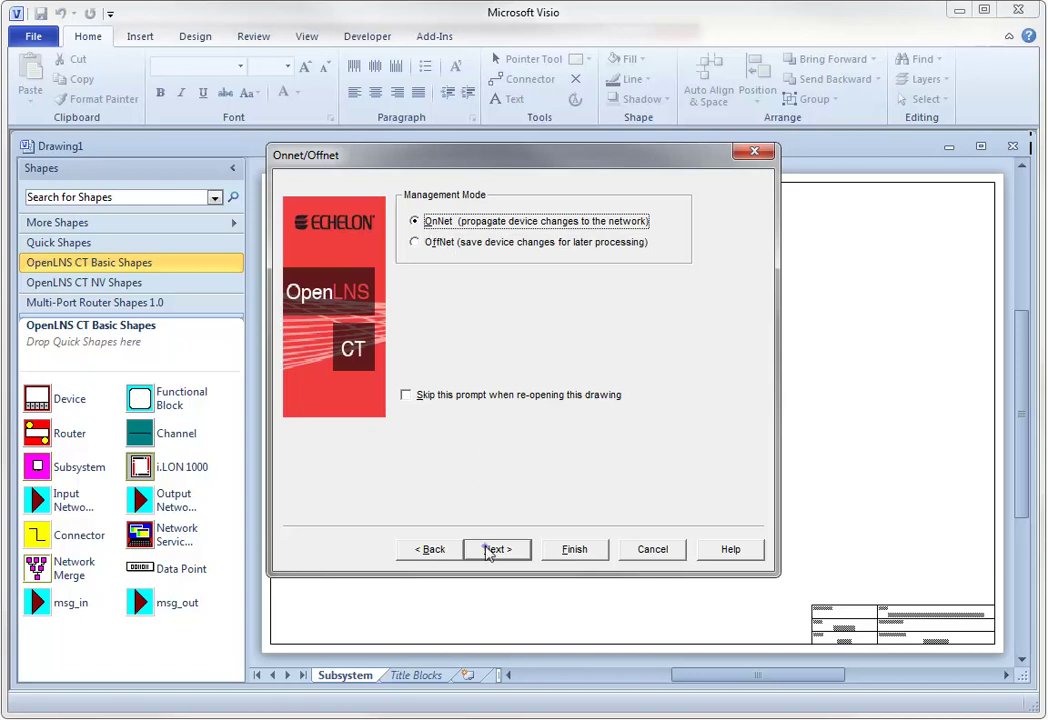
pyautogui.click(489, 551)
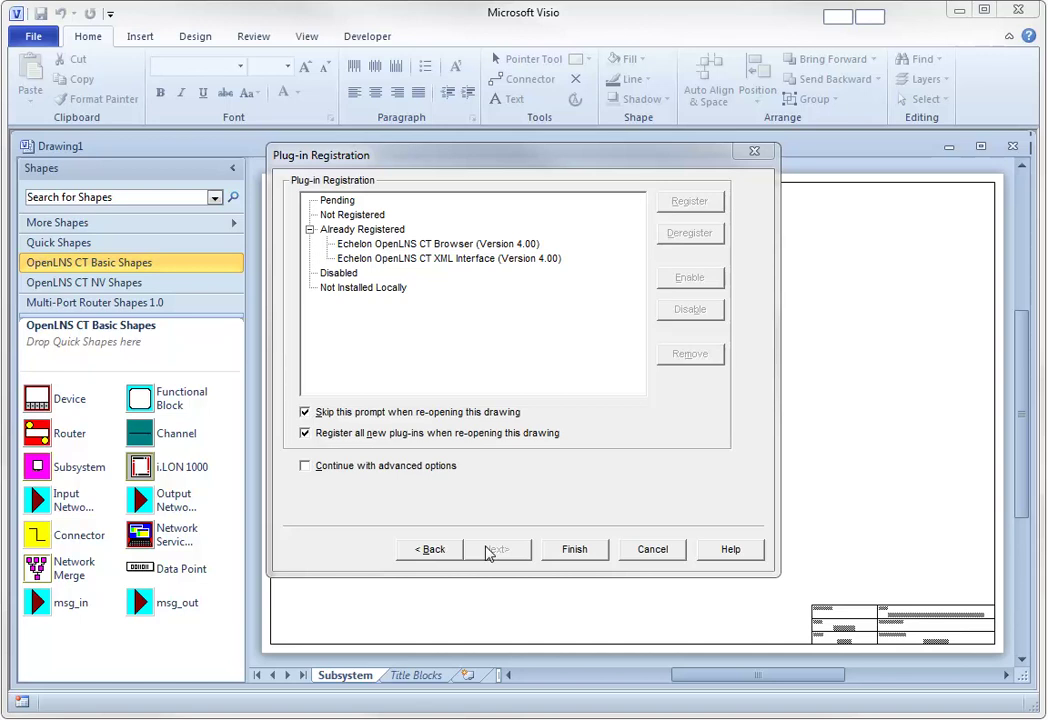
# - Finish the wizard to create the Switch Lamp network drawing
pyautogui.press('Tab')
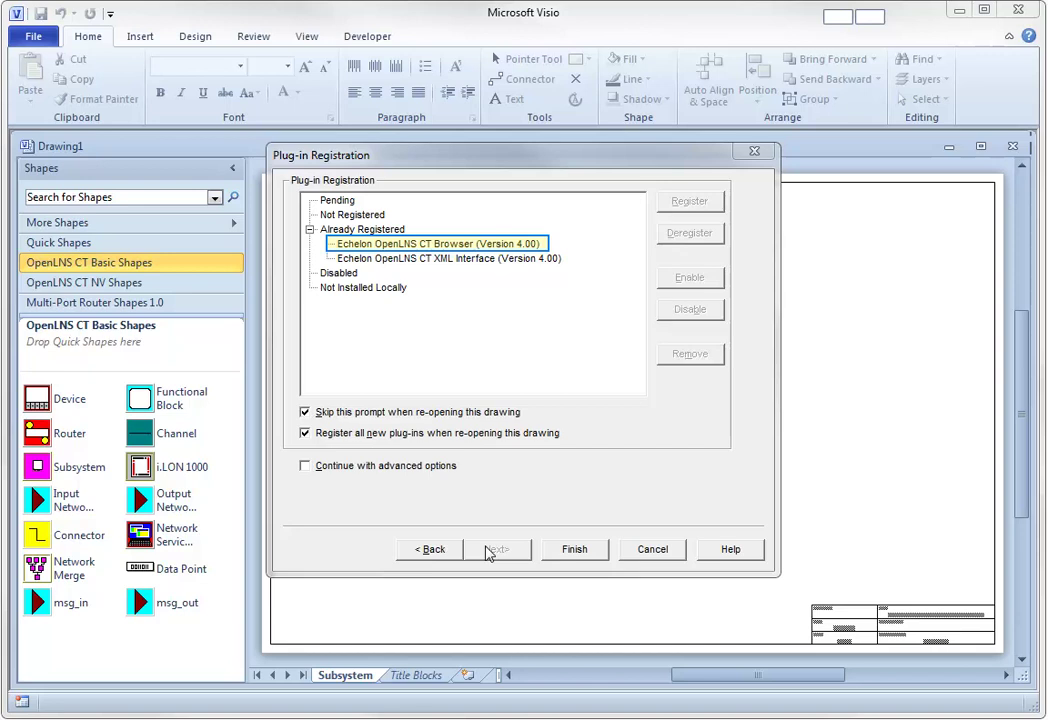
pyautogui.click(570, 554)
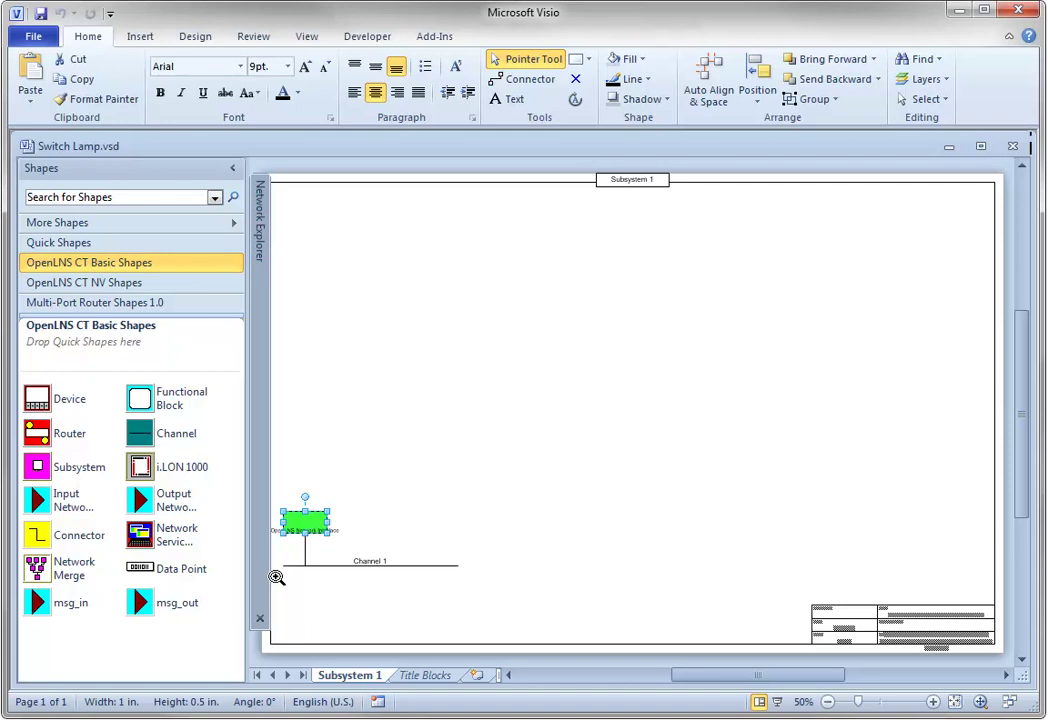
# - Zoom in on the network interface and Channel 1 and read their tooltip details
pyautogui.press('Escape')
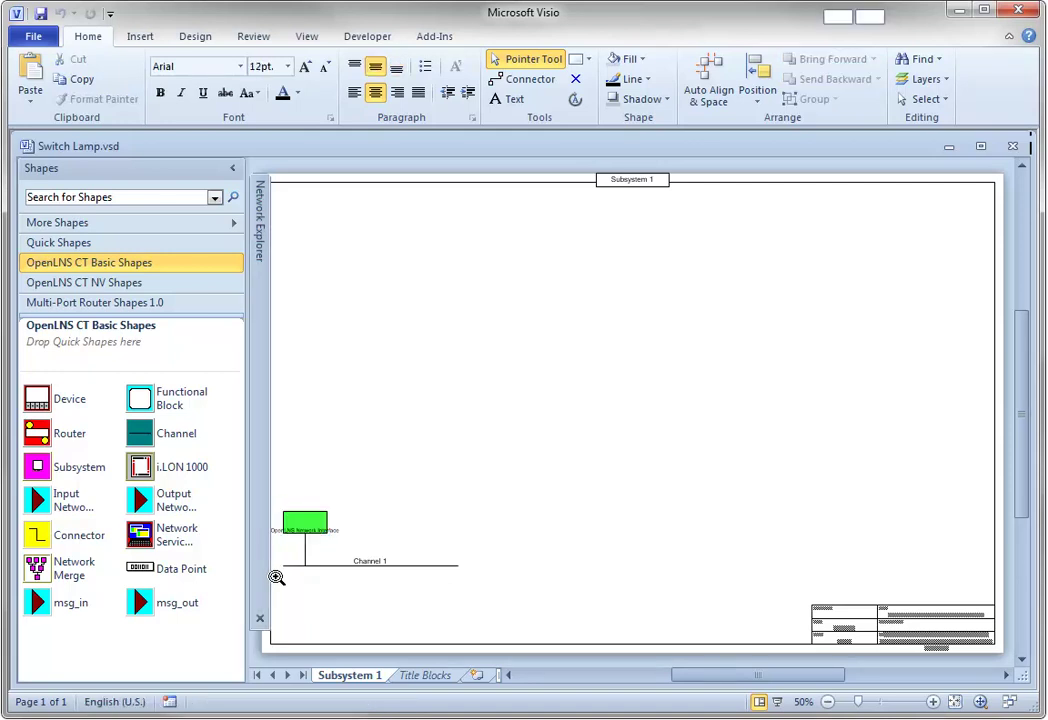
pyautogui.moveTo(257, 589); pyautogui.dragTo(627, 399)
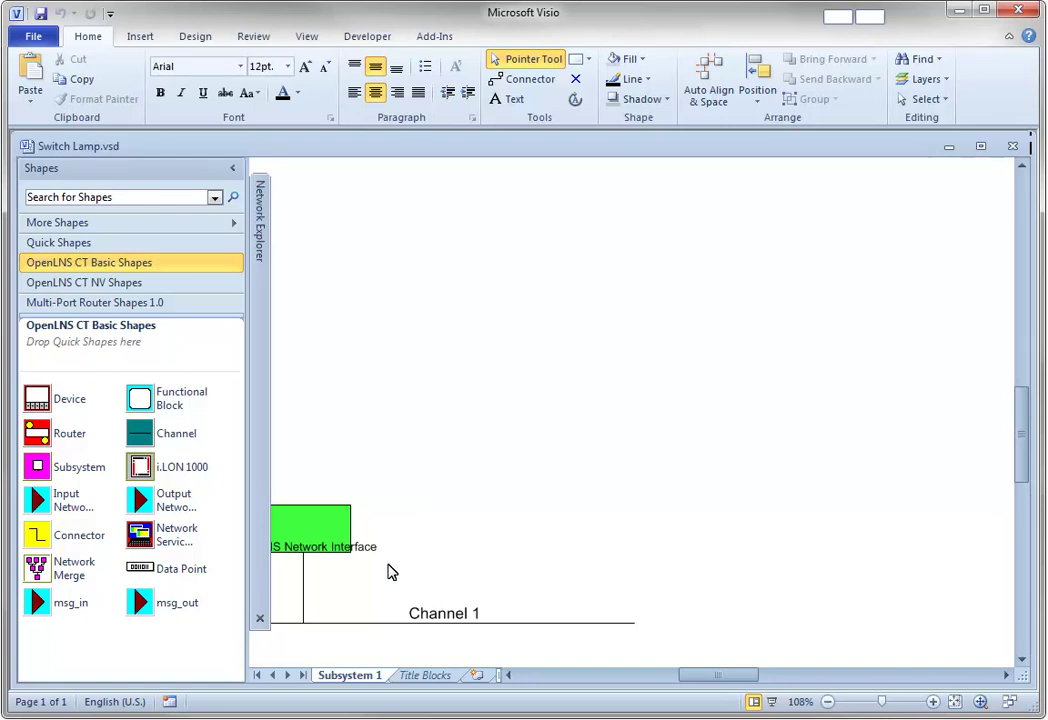
pyautogui.moveTo(385, 626)
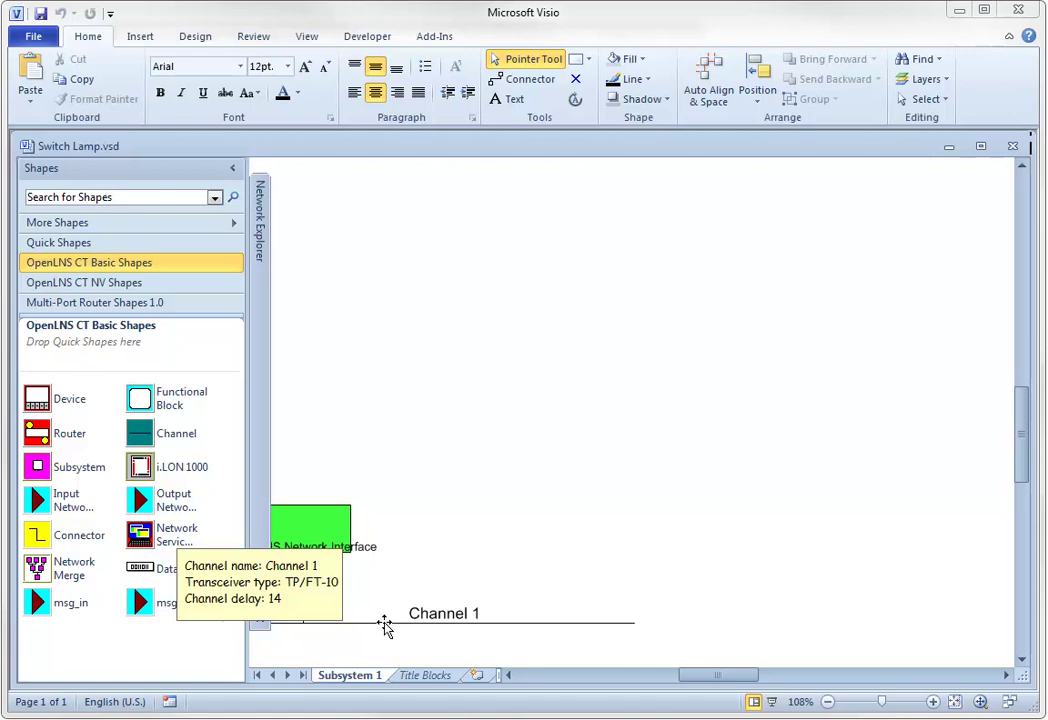
pyautogui.moveTo(298, 537)
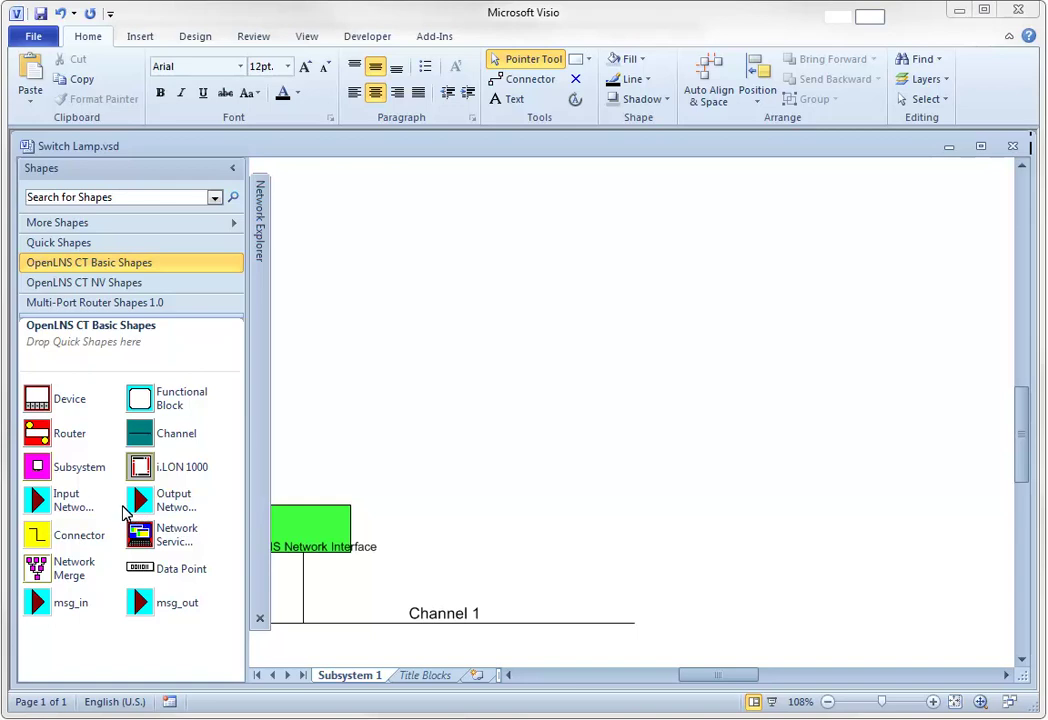
# - Place a new device named 'Switch Module' using a new device template
pyautogui.moveTo(50, 400)
pyautogui.mouseDown()
pyautogui.moveTo(247, 403)
pyautogui.moveTo(288, 428)
pyautogui.moveTo(367, 425)
pyautogui.moveTo(426, 435)
pyautogui.moveTo(440, 452)
pyautogui.mouseUp()
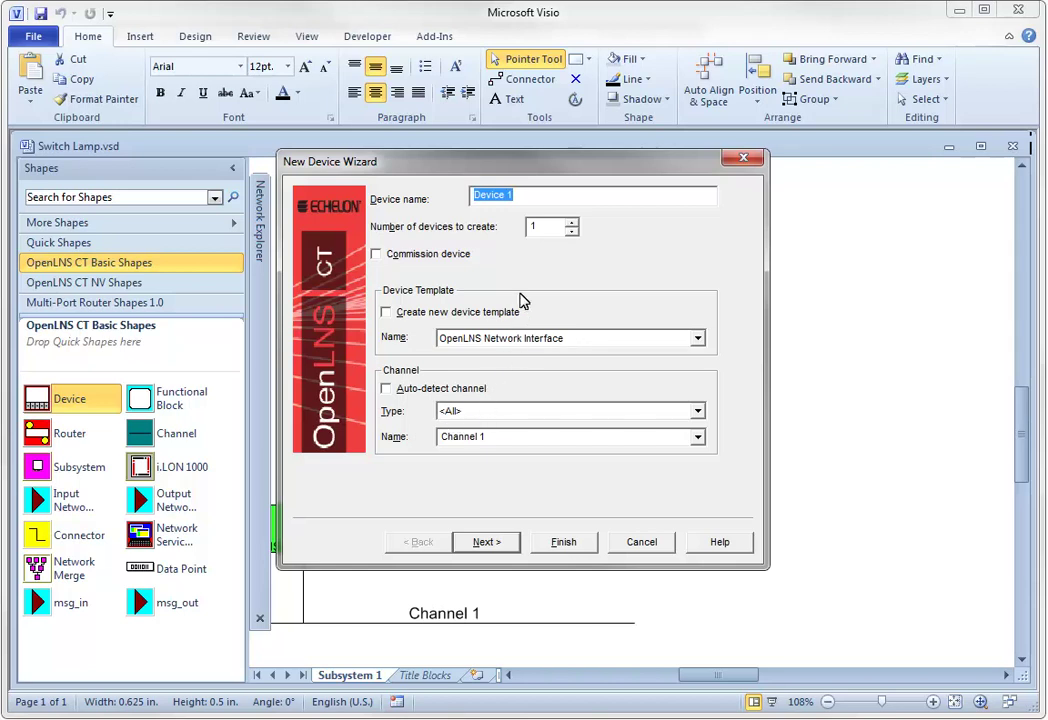
pyautogui.write('Switch Module')
pyautogui.press('Tab')
pyautogui.press('Tab')
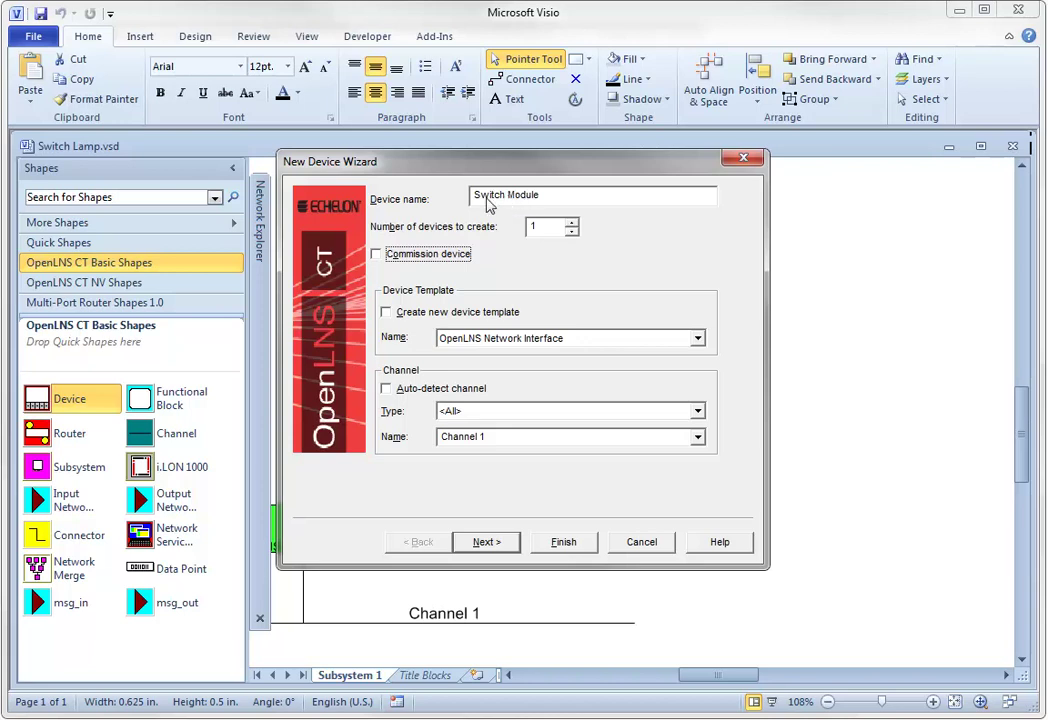
pyautogui.click(386, 313)
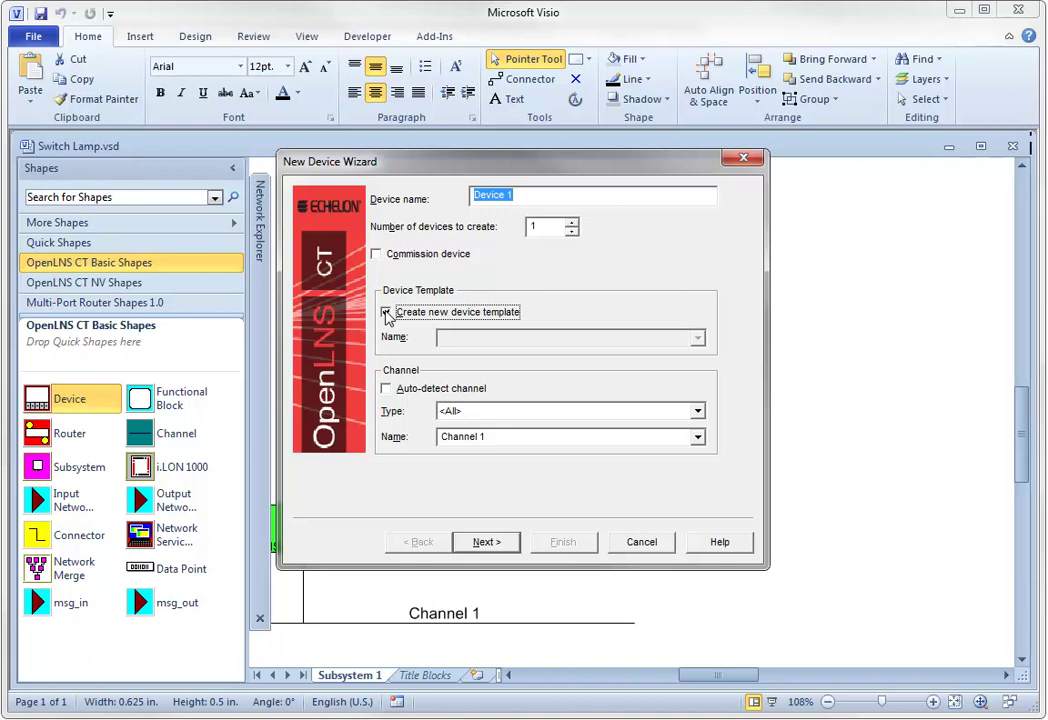
pyautogui.click(486, 542)
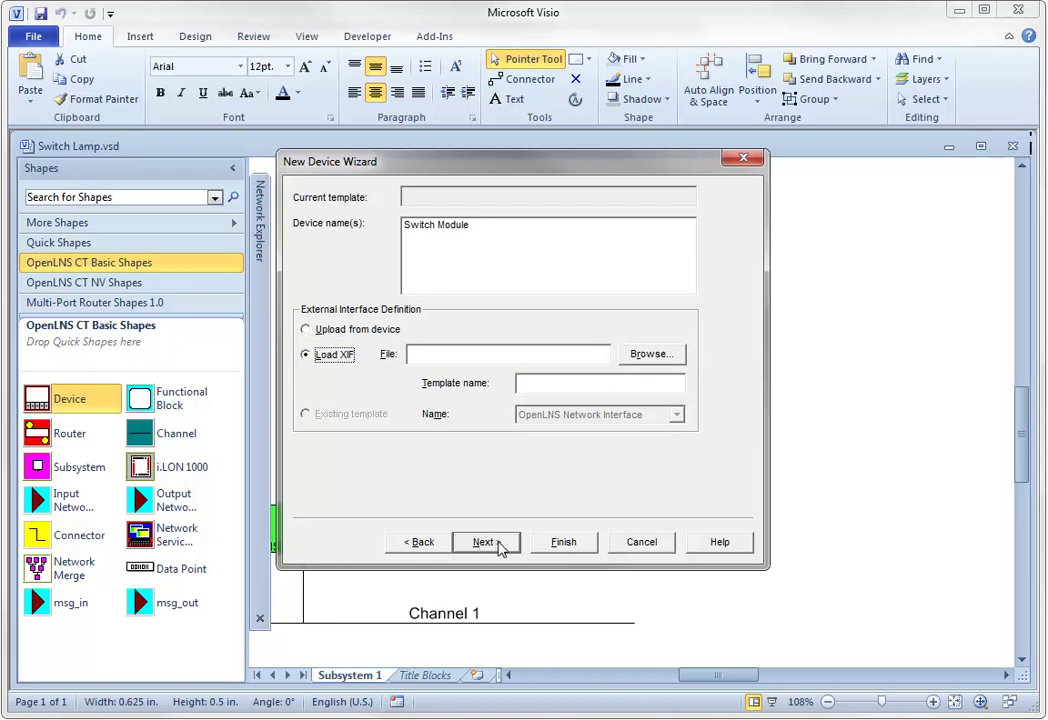
# - Load Echelon\LonPoint\di-10v3.xif as Switch Module's interface and finish adding the device
pyautogui.click(653, 356)
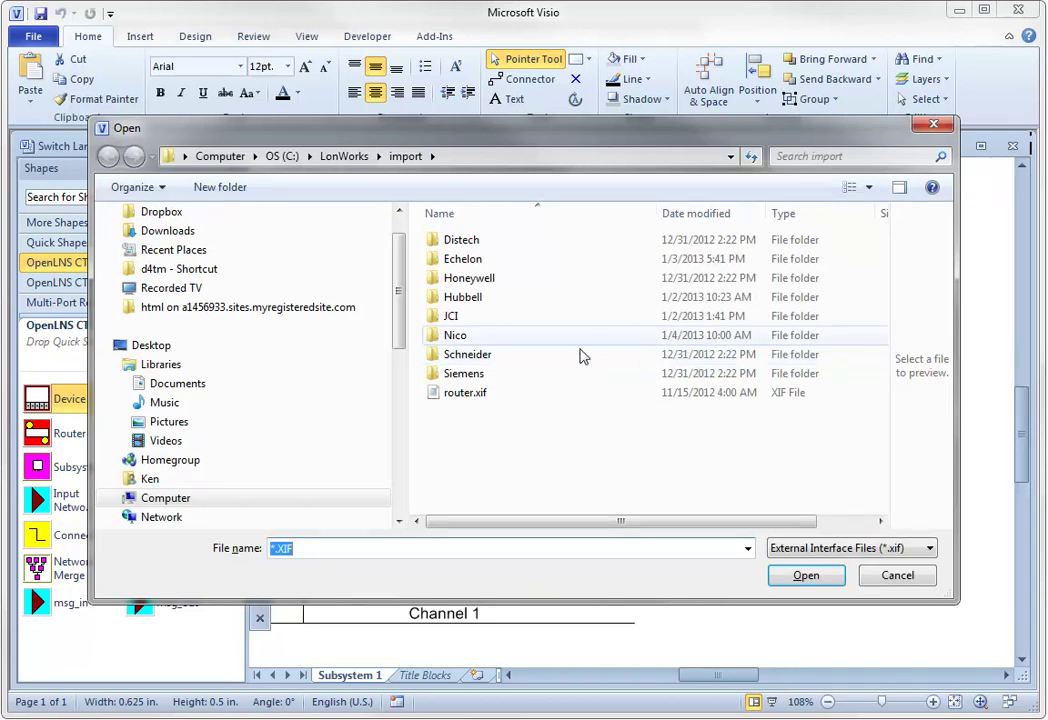
pyautogui.doubleClick(474, 262)
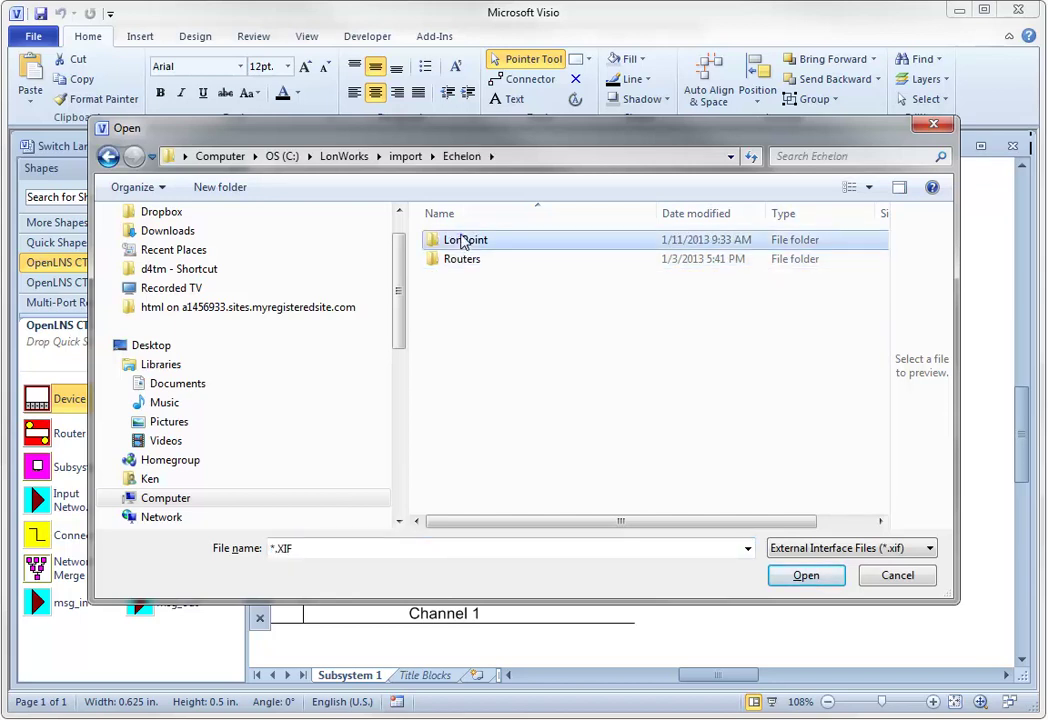
pyautogui.doubleClick(465, 241)
pyautogui.click(468, 283)
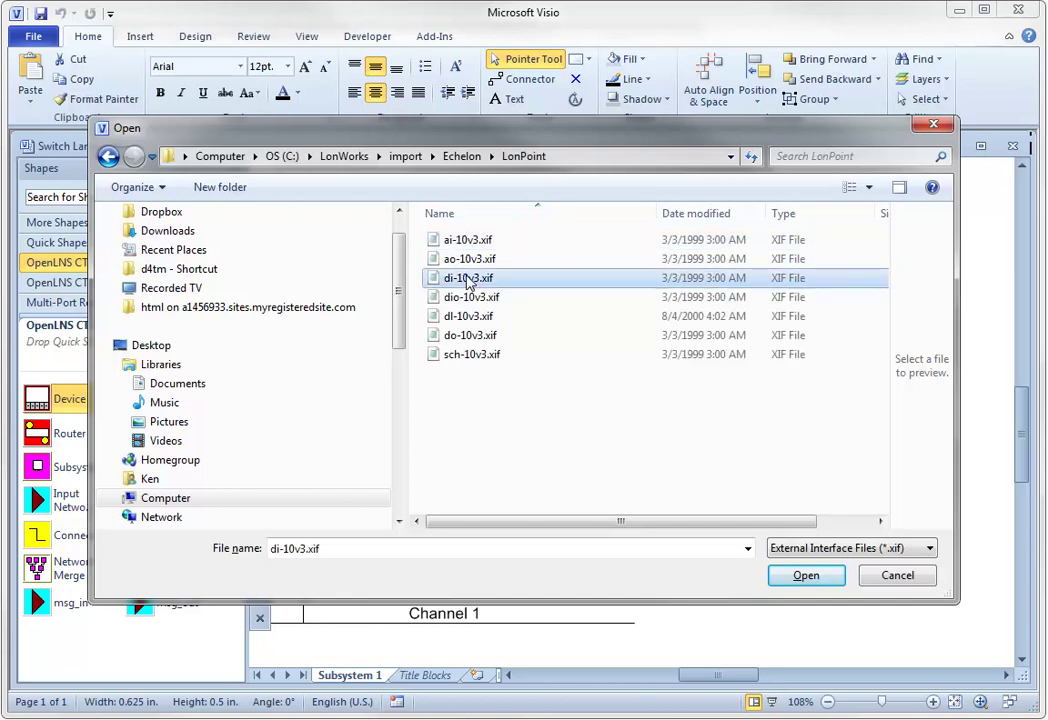
pyautogui.doubleClick(468, 280)
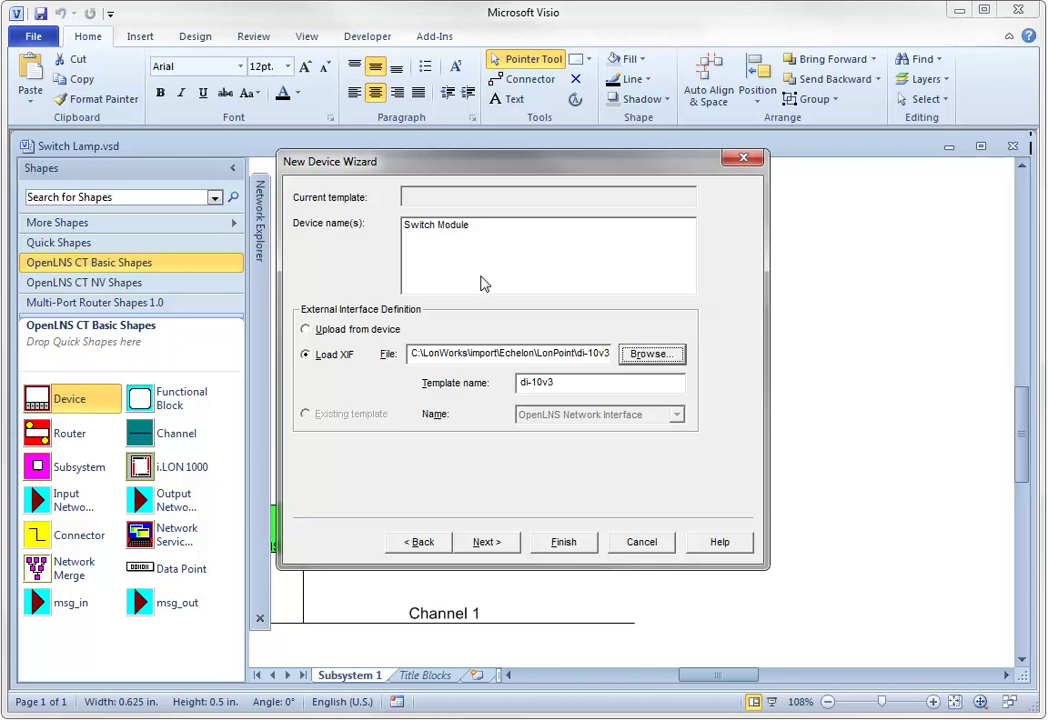
pyautogui.click(563, 542)
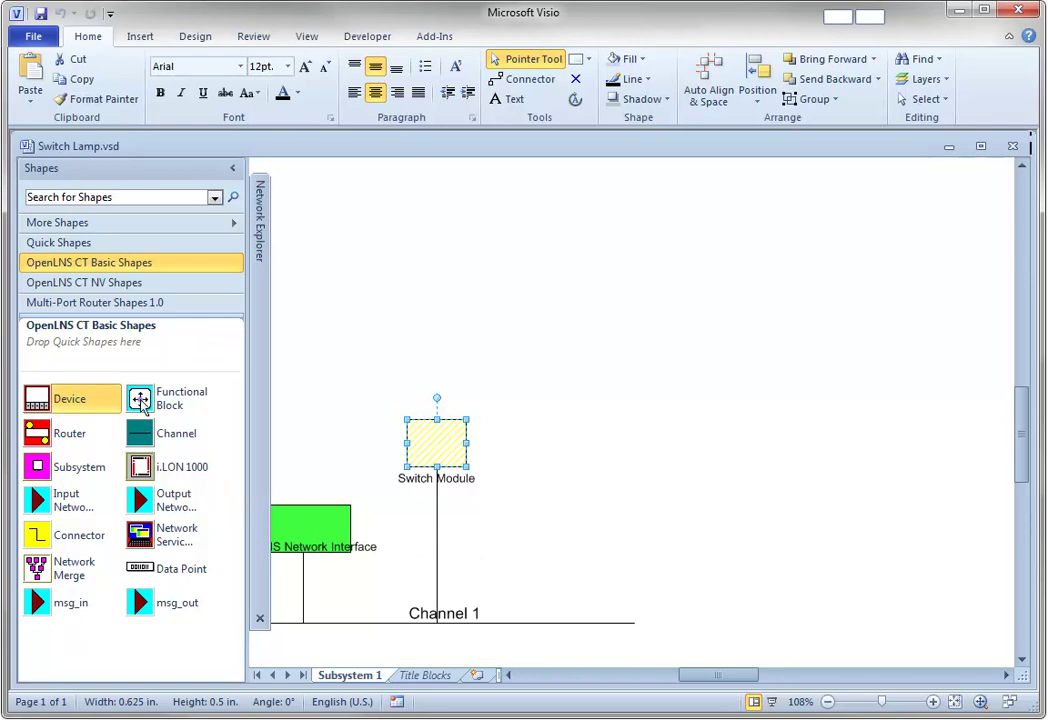
# - Add an Analog/Digital Input block, instance Digital Input[0], named 'Switch 1', with all network variable shapes
pyautogui.moveTo(141, 402); pyautogui.dragTo(494, 285)
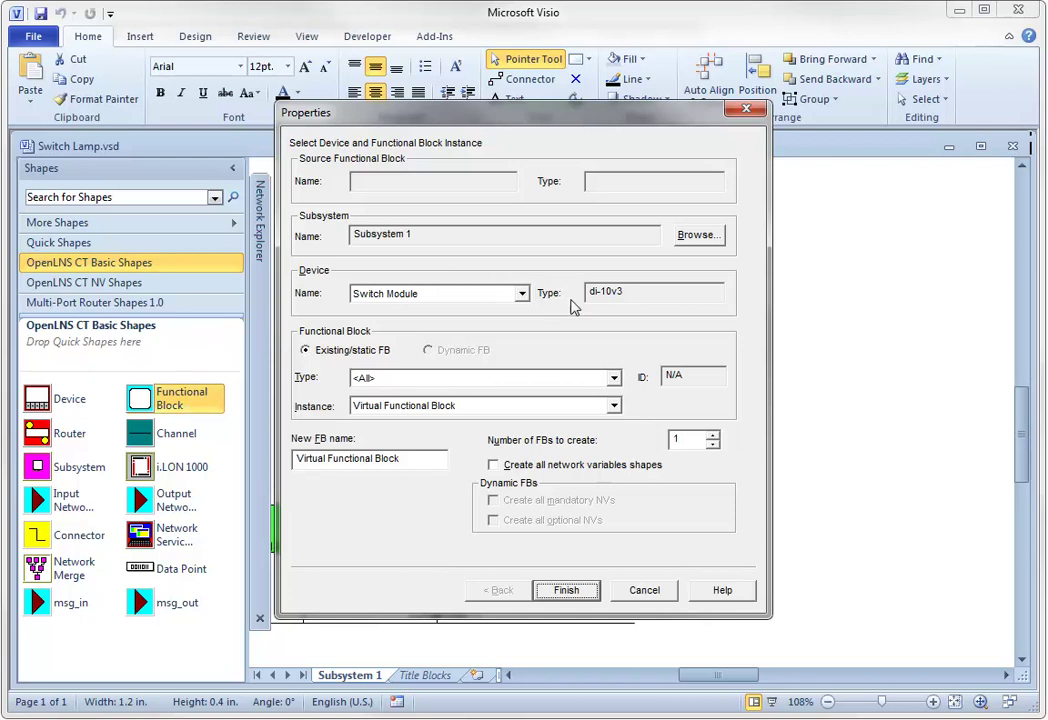
pyautogui.click(614, 379)
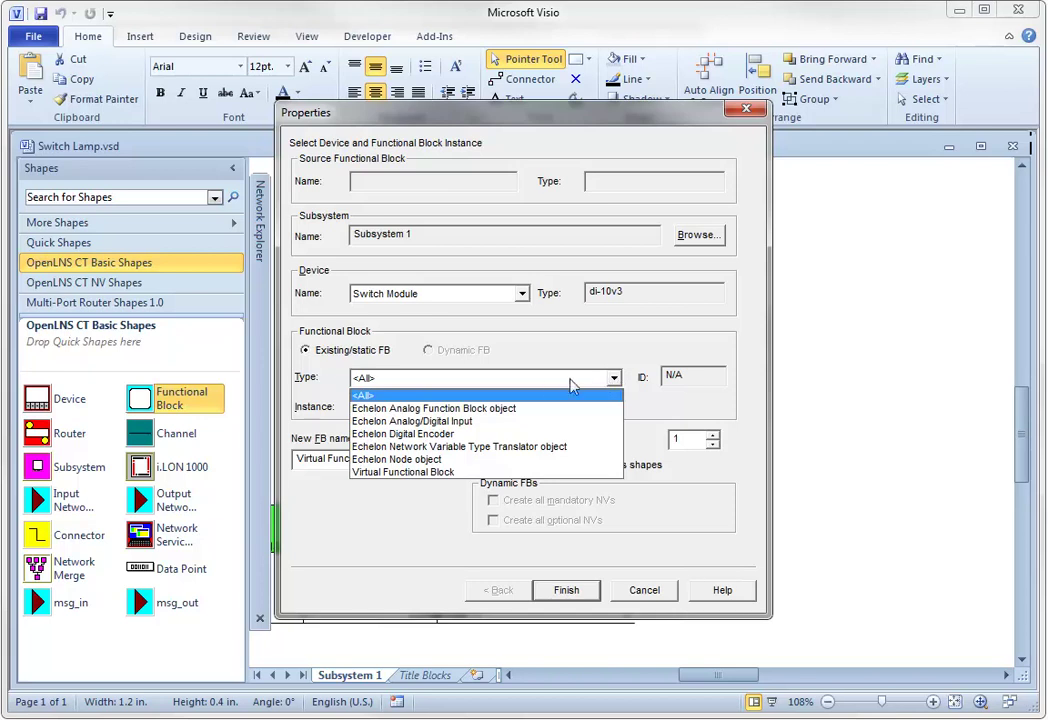
pyautogui.click(505, 422)
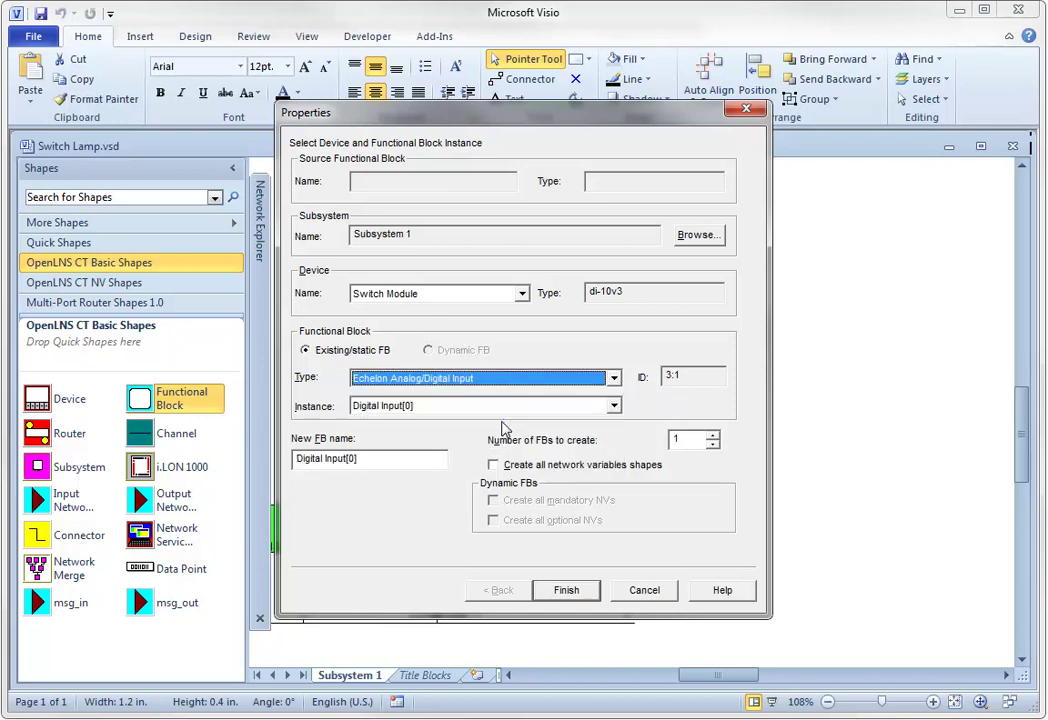
pyautogui.click(614, 406)
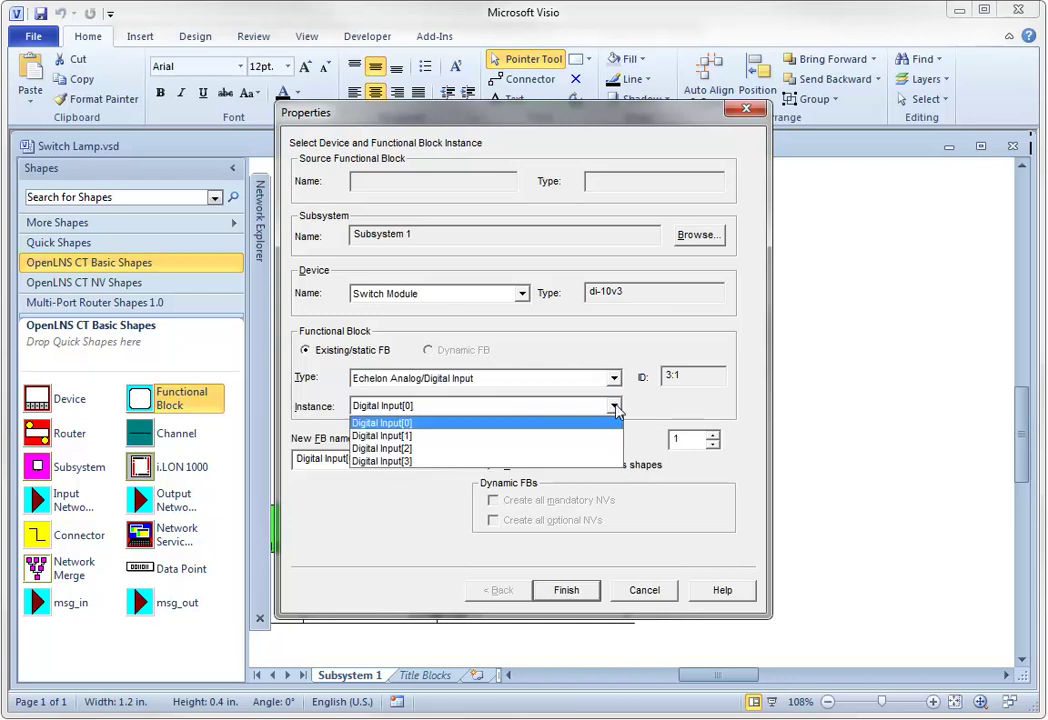
pyautogui.click(614, 406)
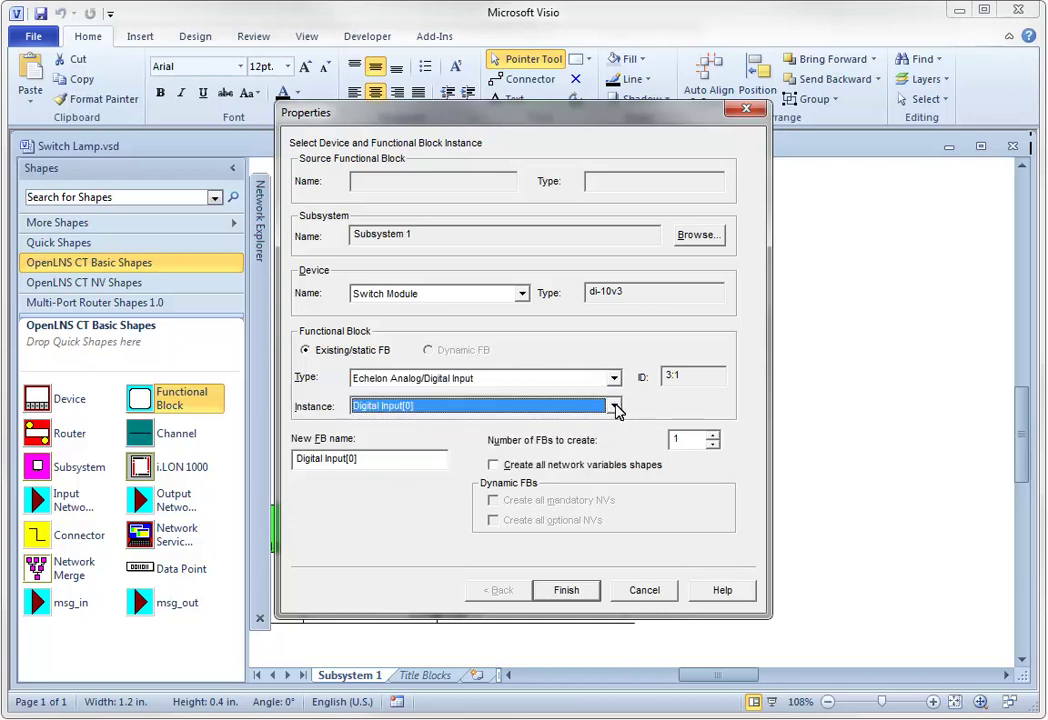
pyautogui.click(386, 461)
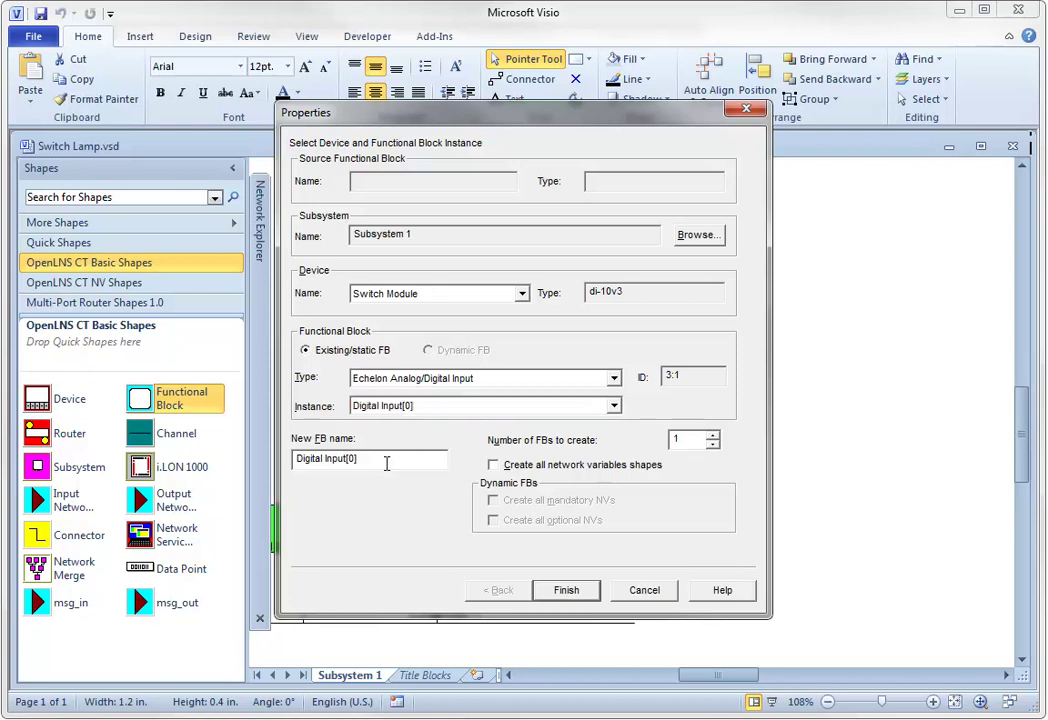
pyautogui.write('Switch 1')
pyautogui.click(493, 466)
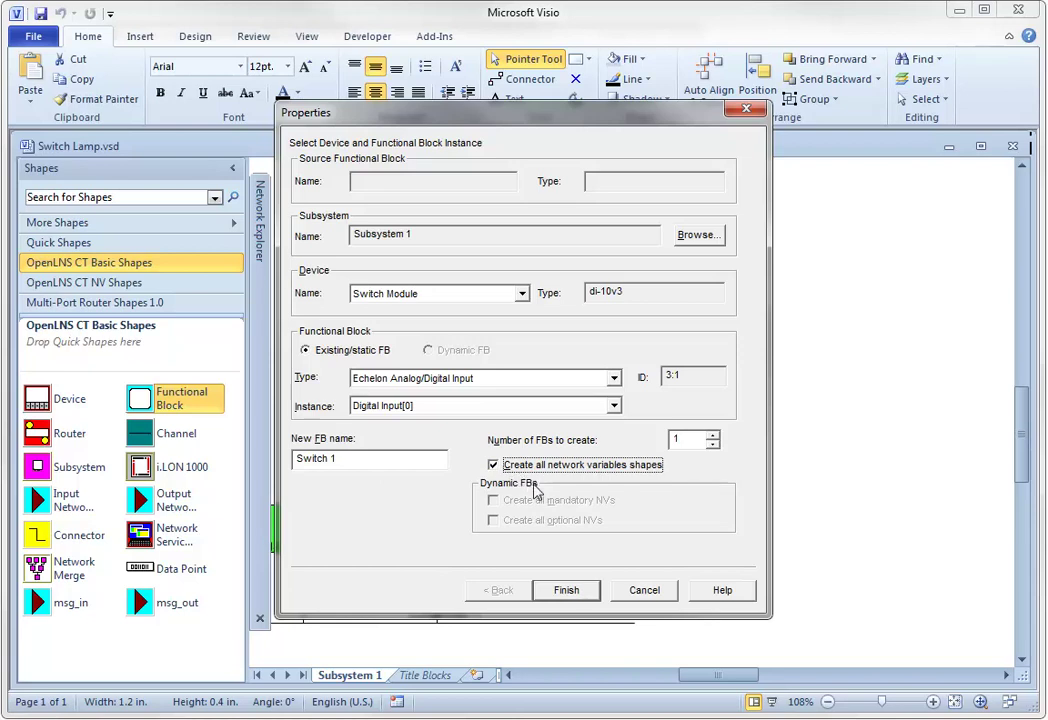
# - Create the Switch 1 block and place a new device named 'Lamp Module'
pyautogui.click(564, 592)
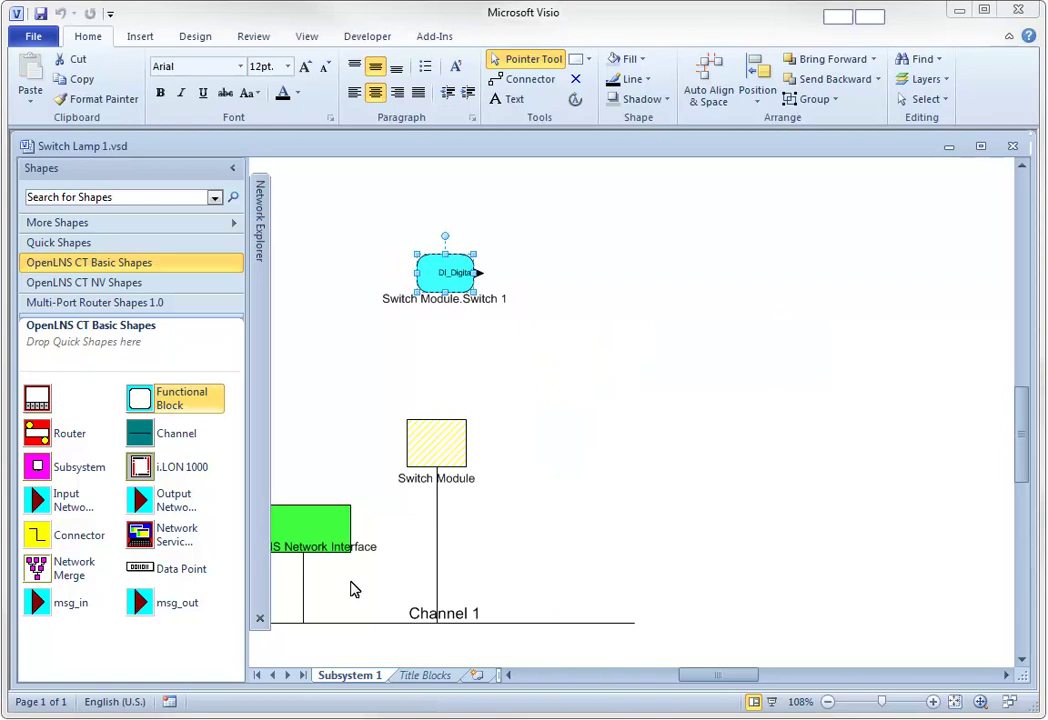
pyautogui.moveTo(36, 400); pyautogui.dragTo(624, 451)
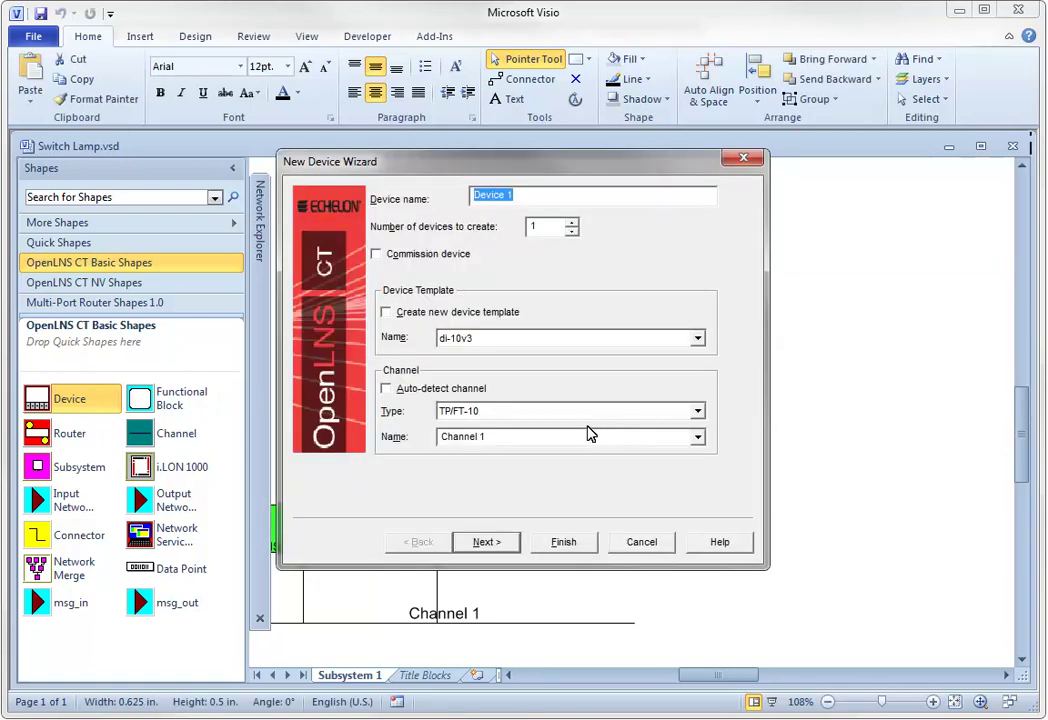
pyautogui.press('Return')
pyautogui.write('amp Module')
pyautogui.press('Escape')
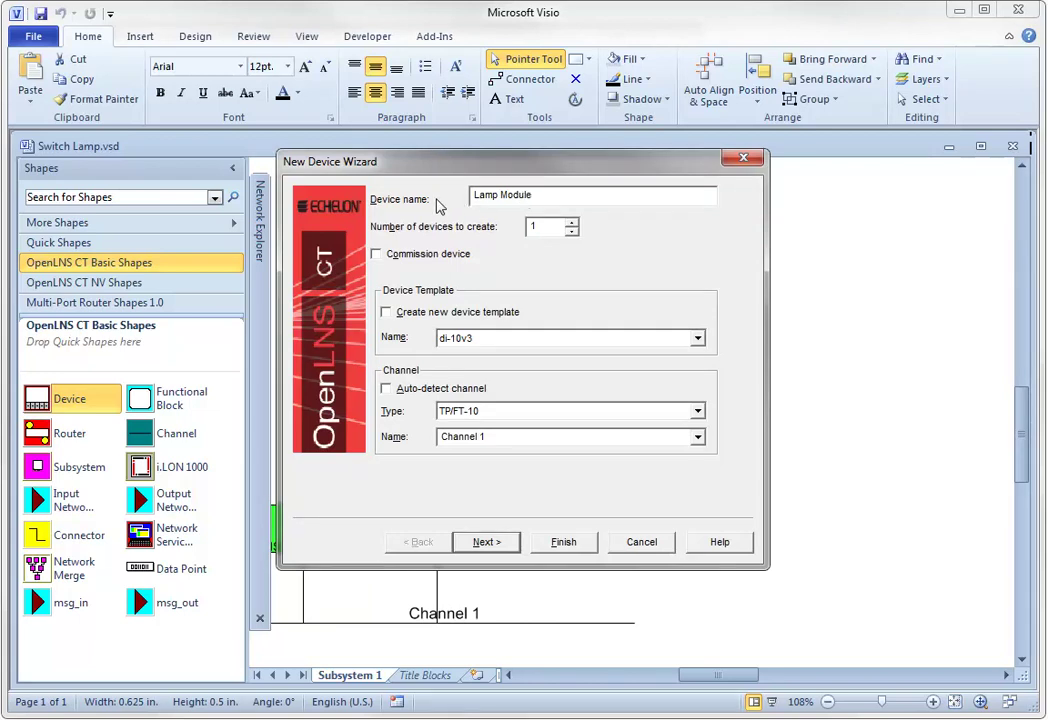
# - Set Lamp Module to be commissioned and to use a new device template
pyautogui.click(376, 255)
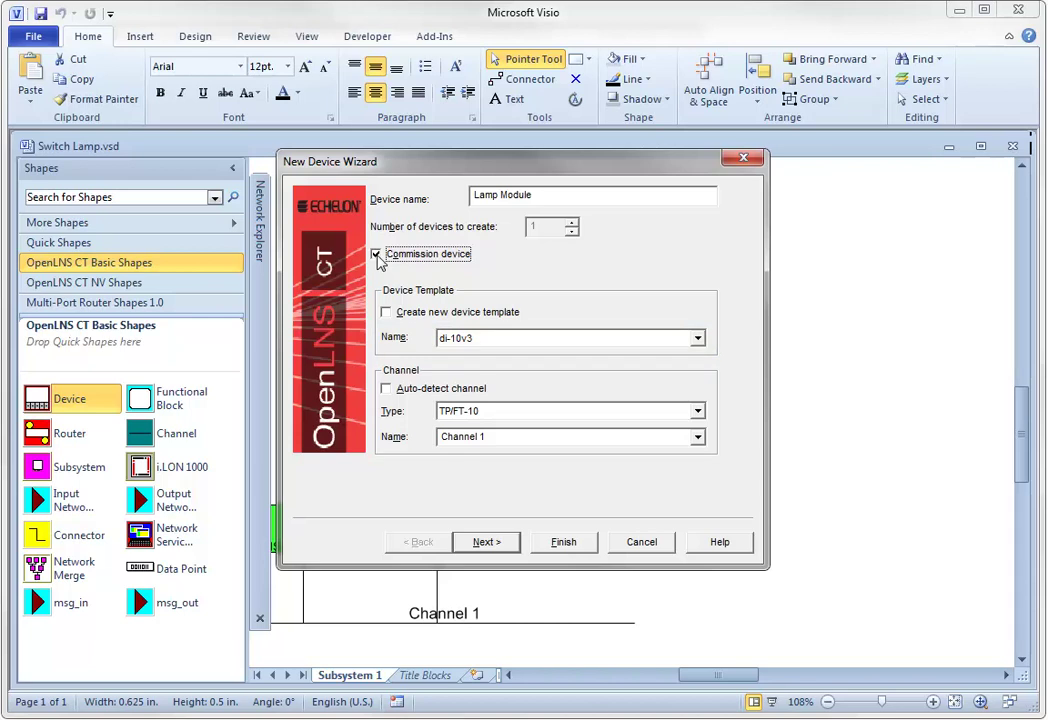
pyautogui.click(386, 313)
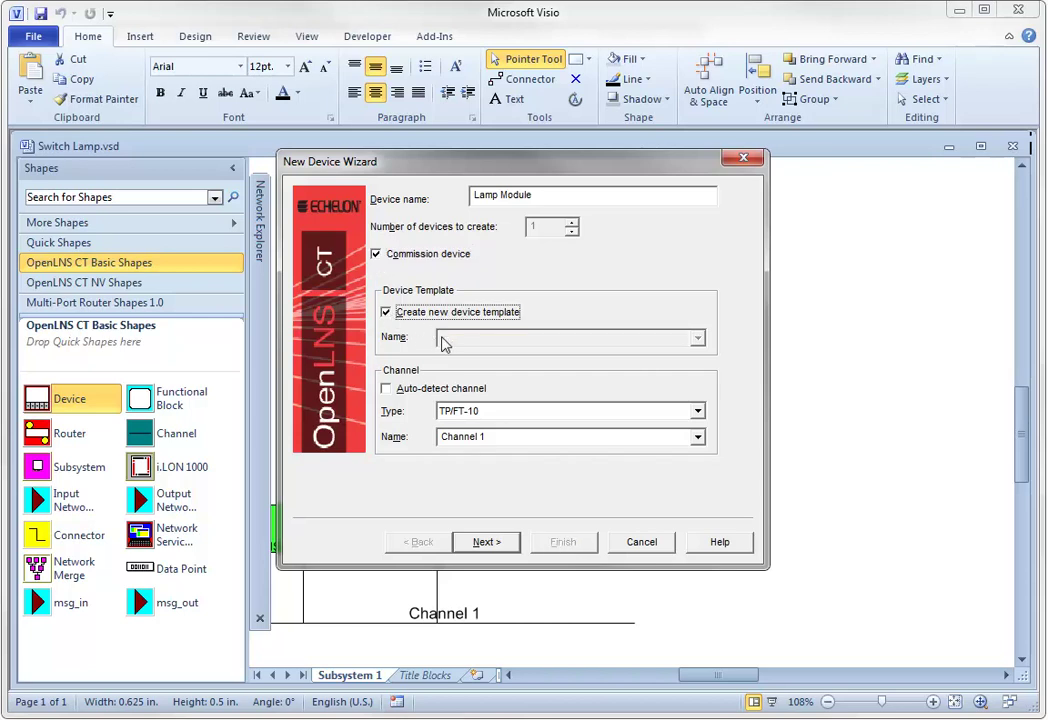
pyautogui.click(485, 542)
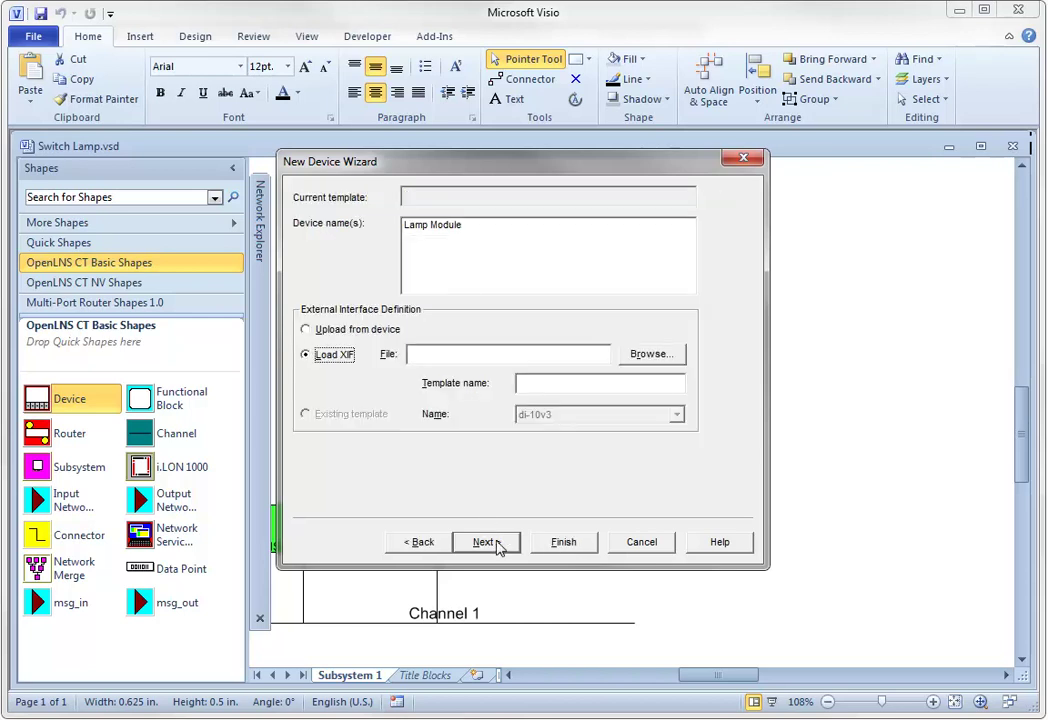
# - Load Echelon\LonPoint\do-10v3.xif for Lamp Module, giving template name do-10v3
pyautogui.click(652, 356)
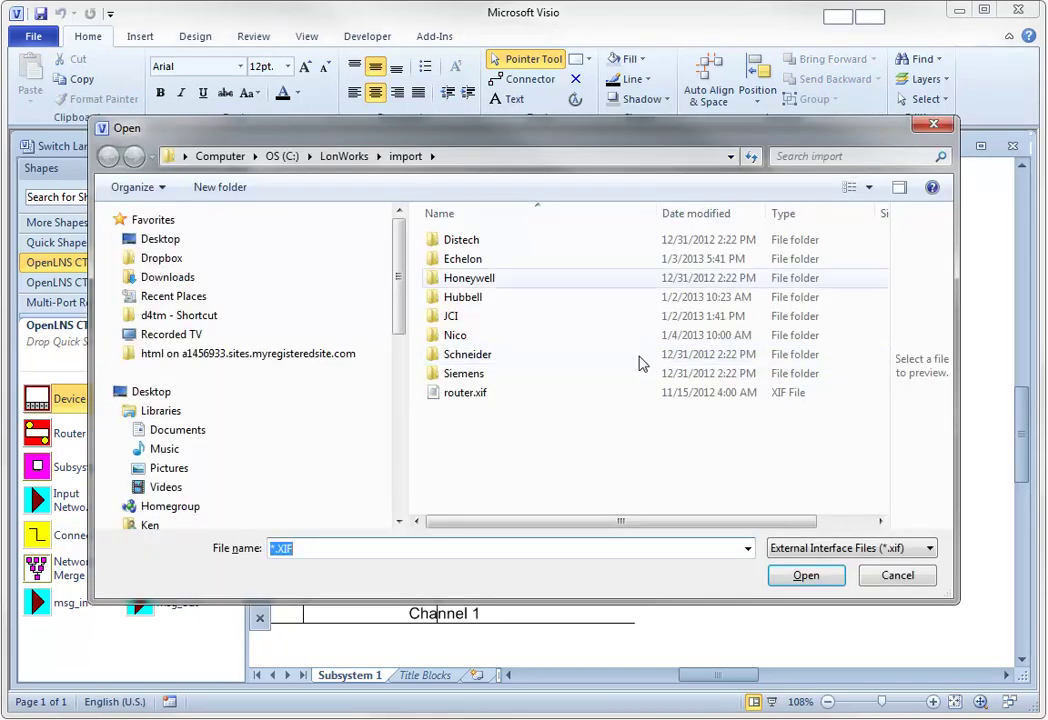
pyautogui.doubleClick(450, 262)
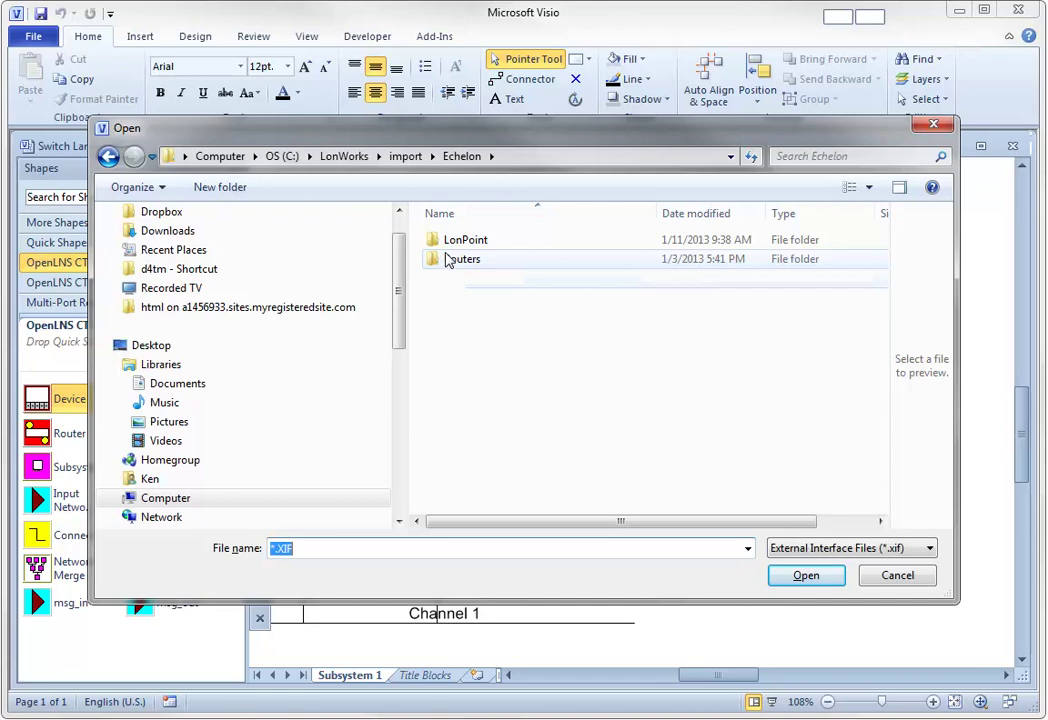
pyautogui.click(447, 243)
pyautogui.doubleClick(448, 248)
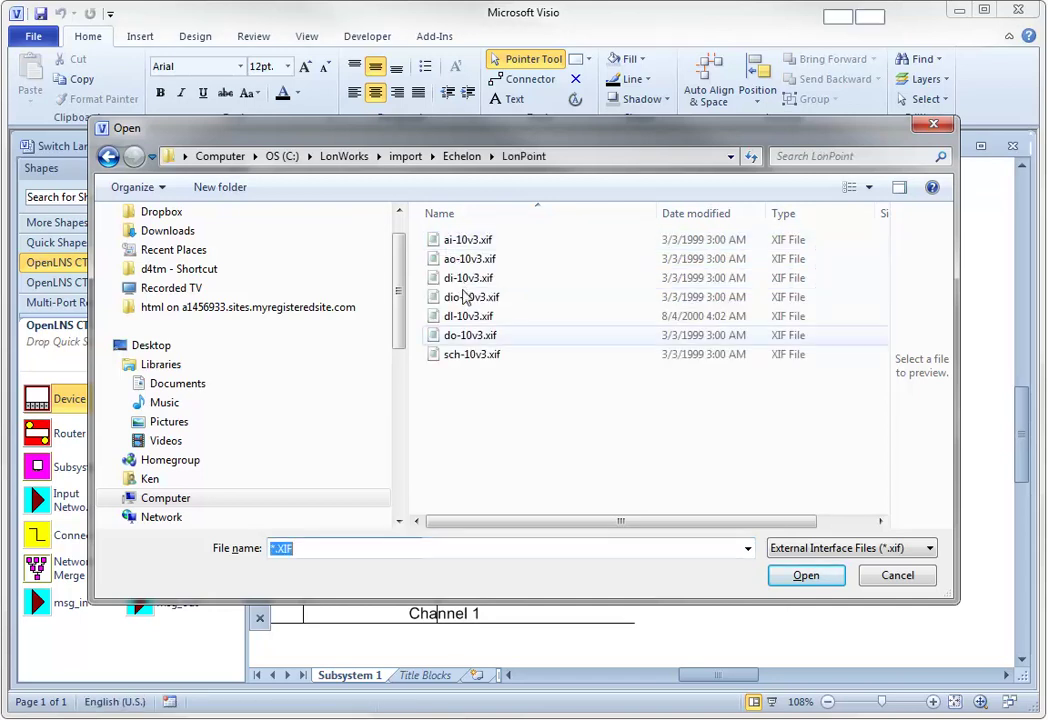
pyautogui.doubleClick(470, 336)
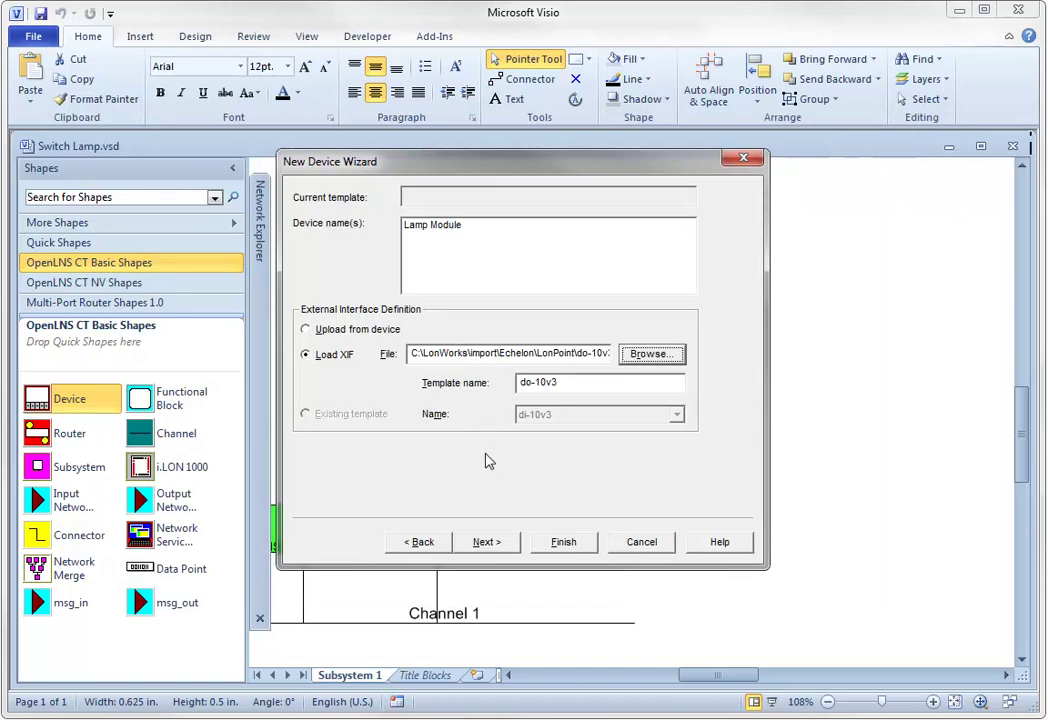
# - Keep the Lamp Module's loaded interface and default location and ping settings, and identify it by service pin
pyautogui.click(487, 543)
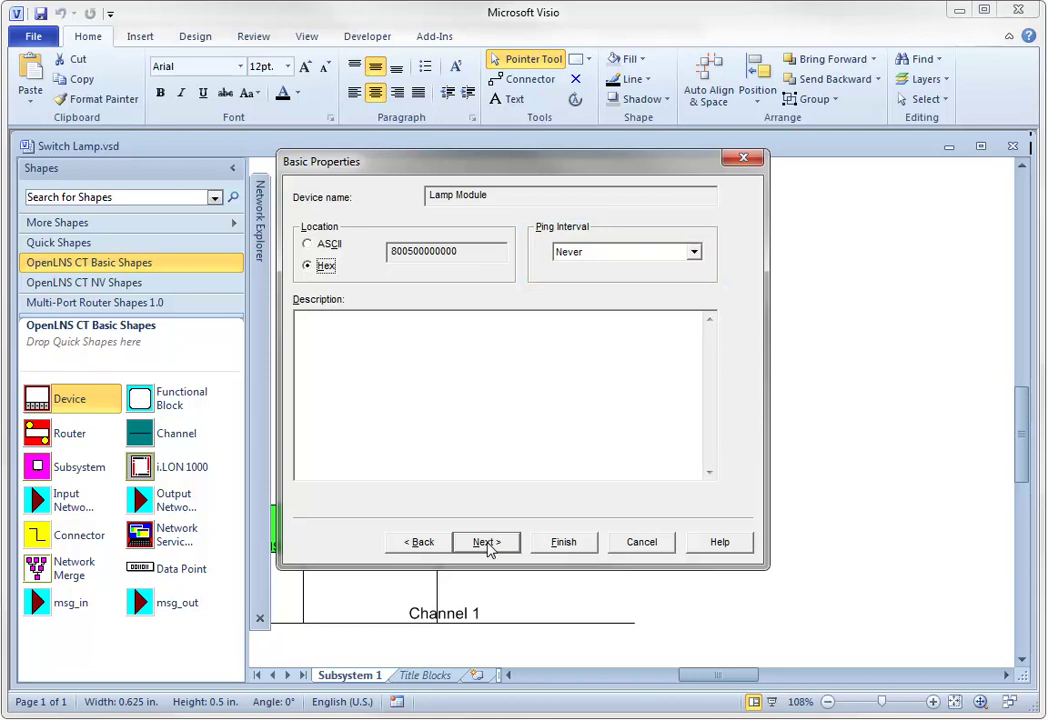
pyautogui.click(487, 542)
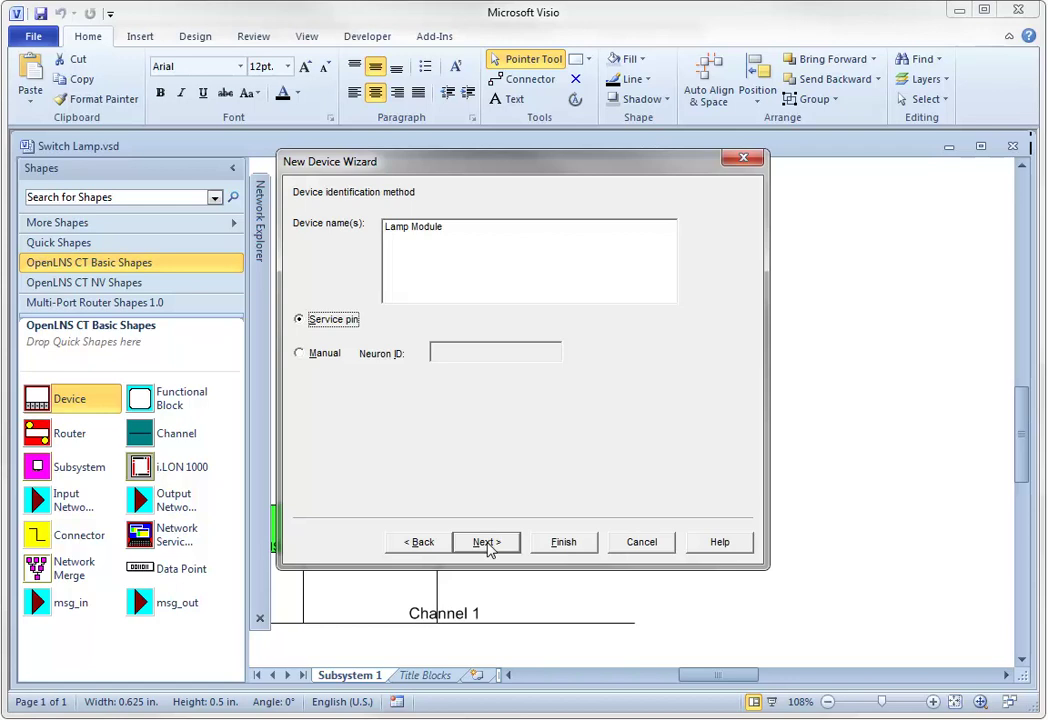
pyautogui.click(300, 355)
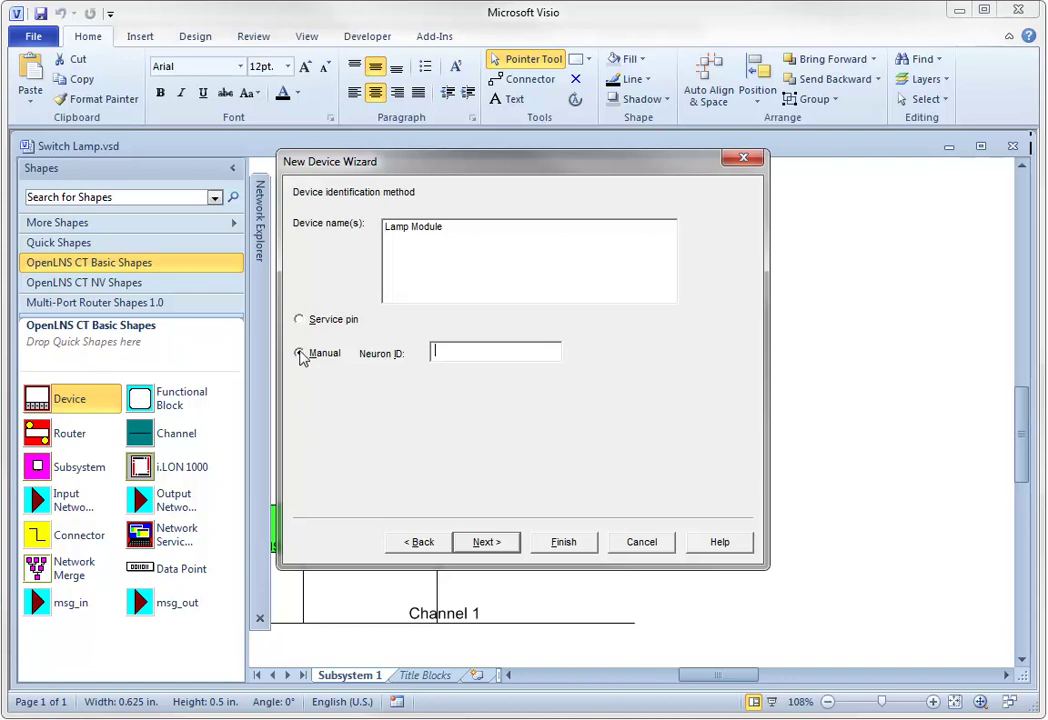
pyautogui.click(300, 322)
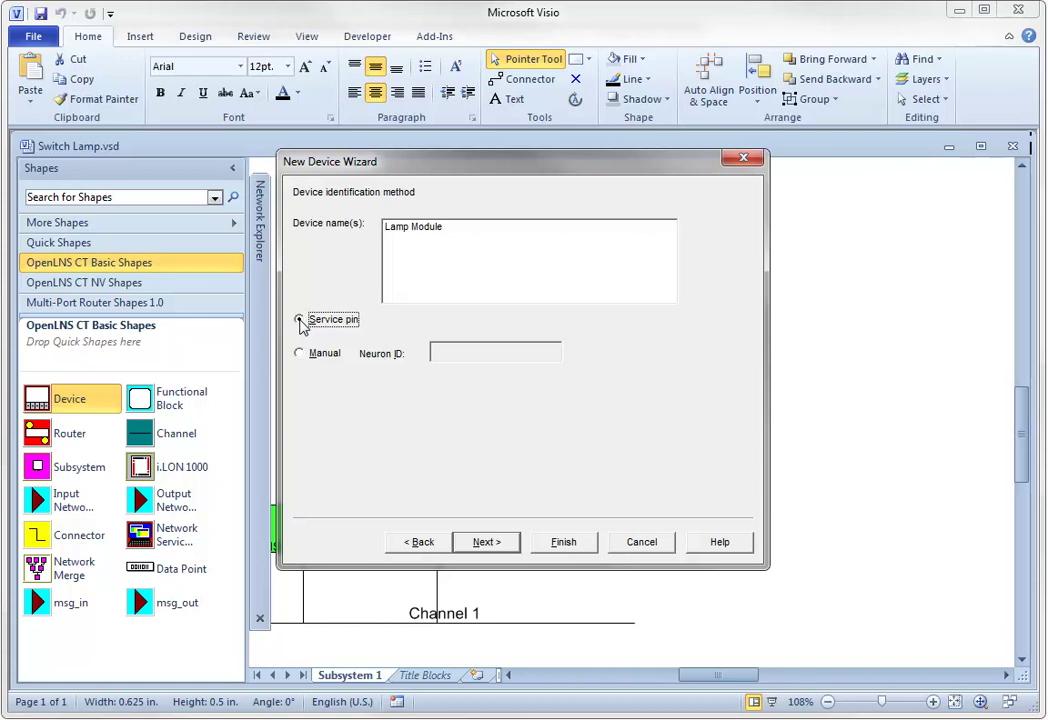
# - Skip loading an application image and create the commissioned Lamp Module on Channel 1
pyautogui.click(486, 543)
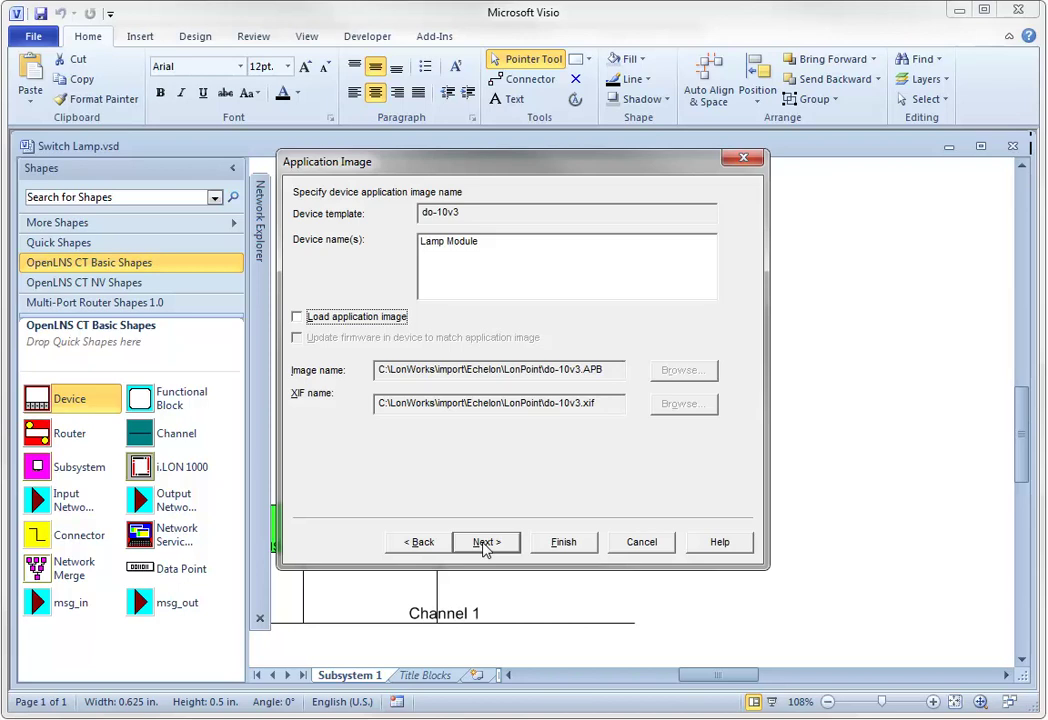
pyautogui.click(485, 543)
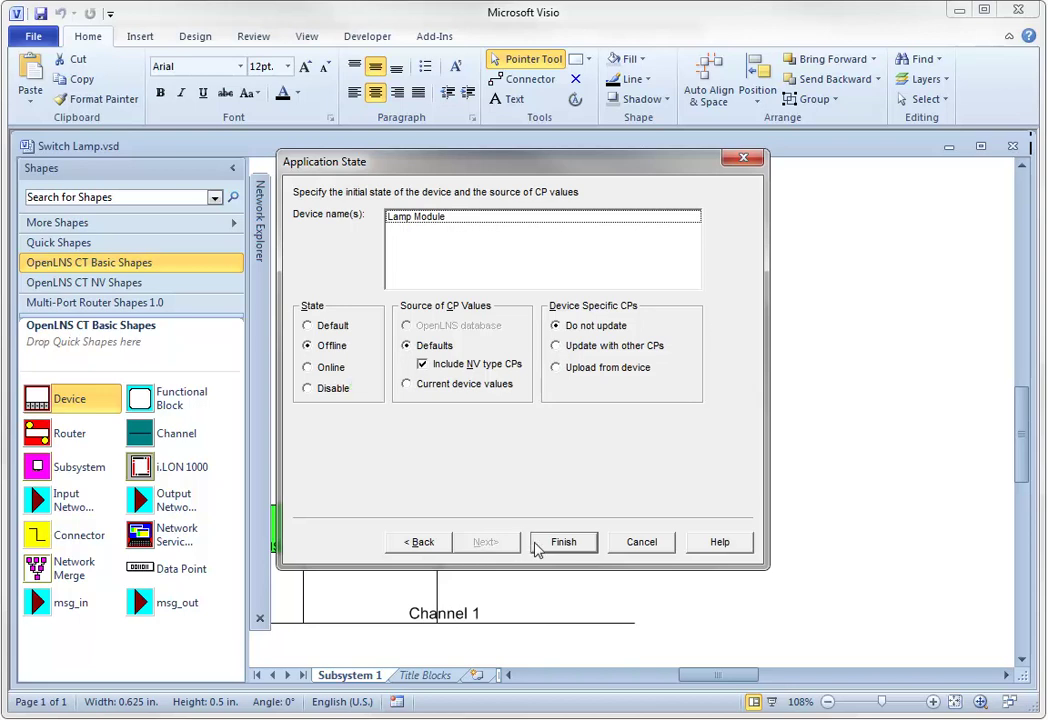
pyautogui.click(566, 545)
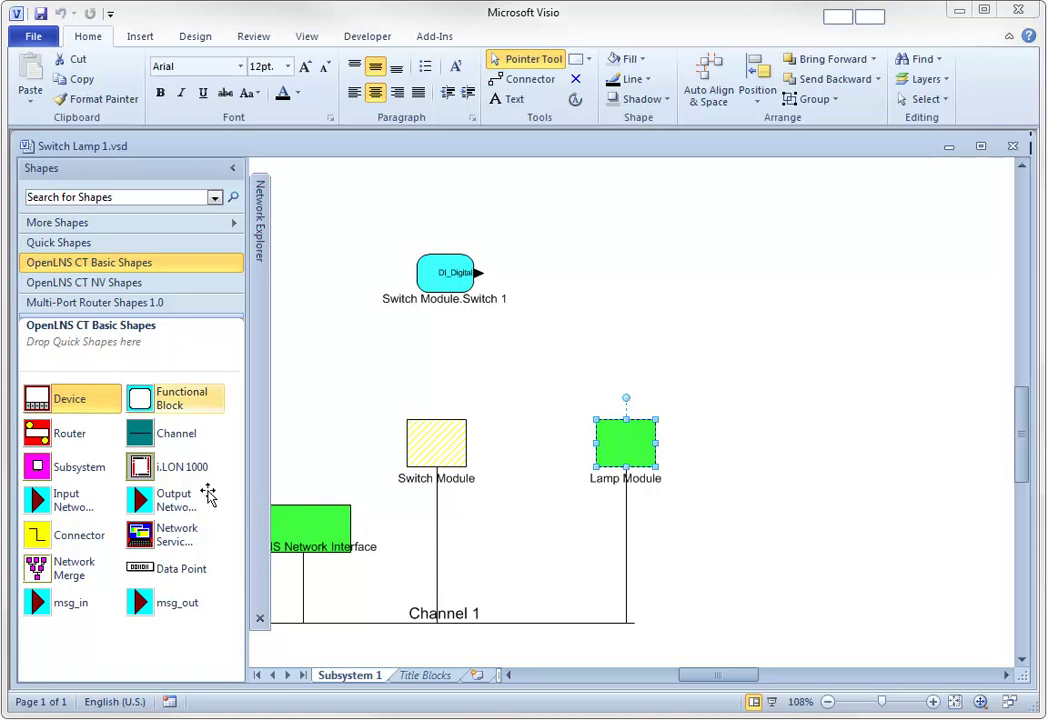
# - Place a functional block on Lamp Module as an Echelon Digital Output, instance Digital Output[0]
pyautogui.moveTo(180, 398); pyautogui.dragTo(645, 282)
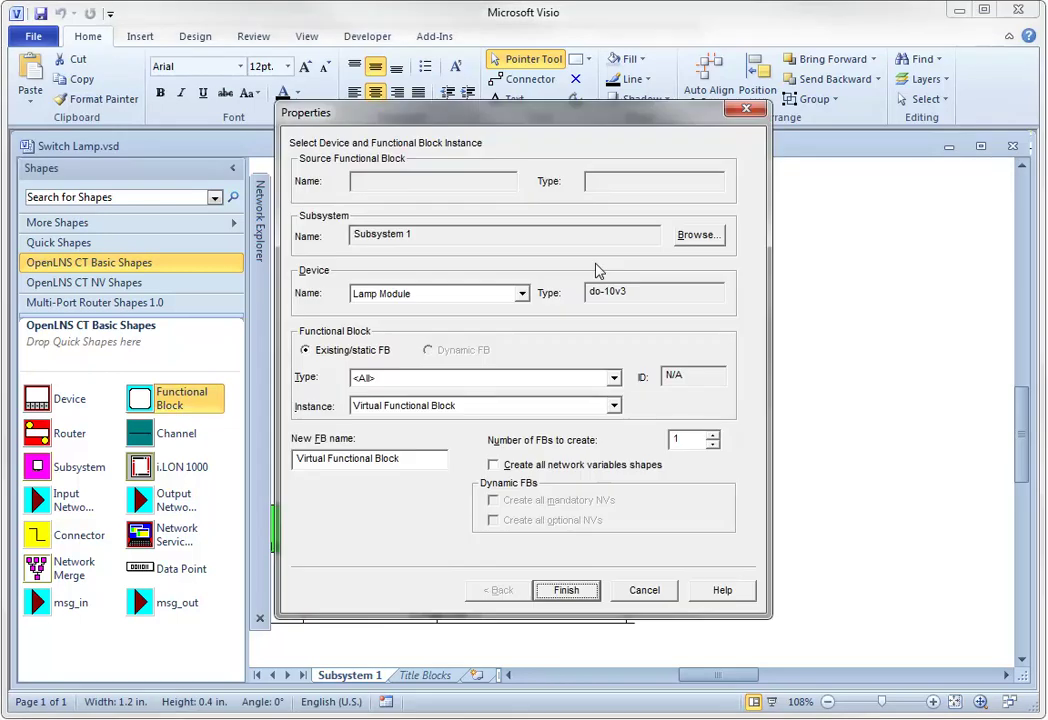
pyautogui.click(521, 294)
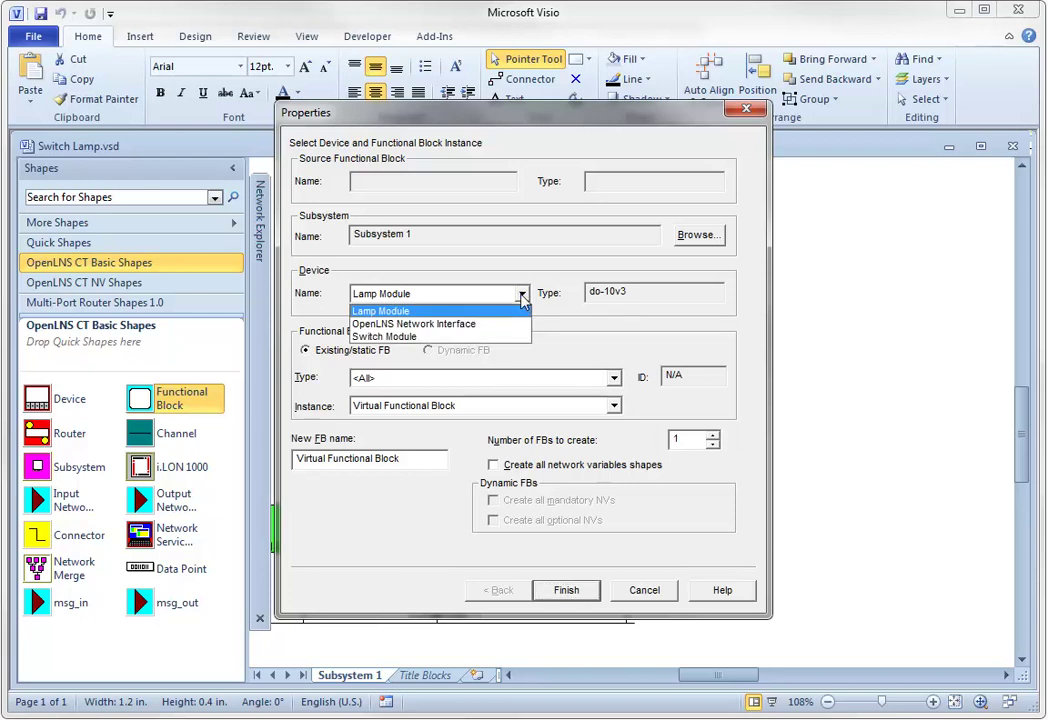
pyautogui.click(521, 298)
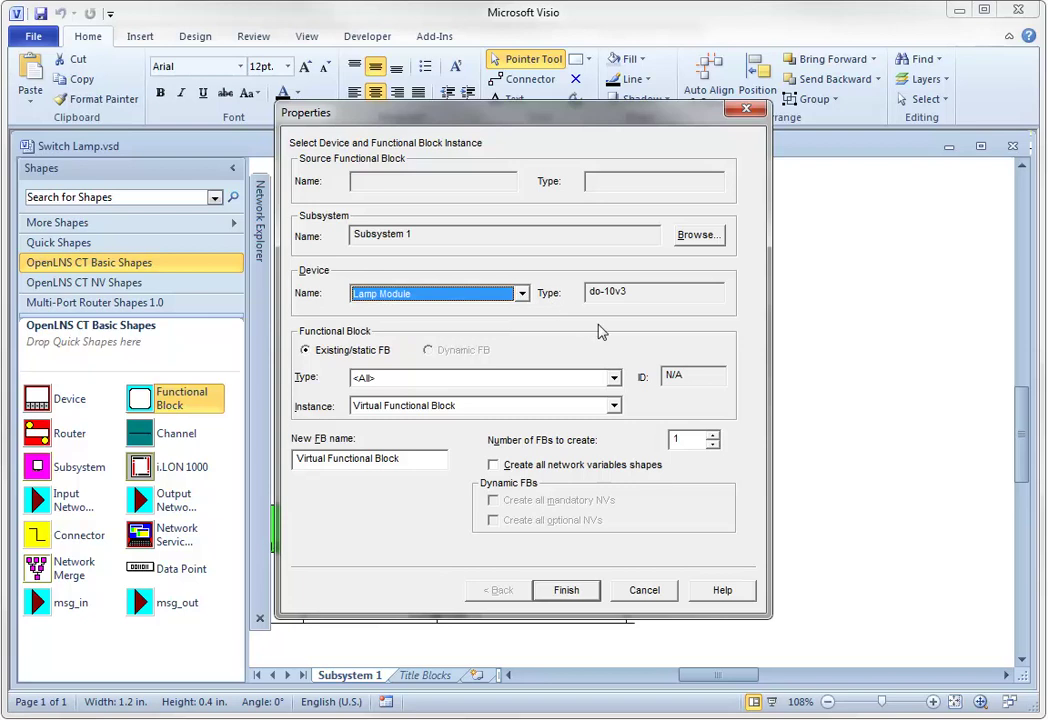
pyautogui.click(614, 379)
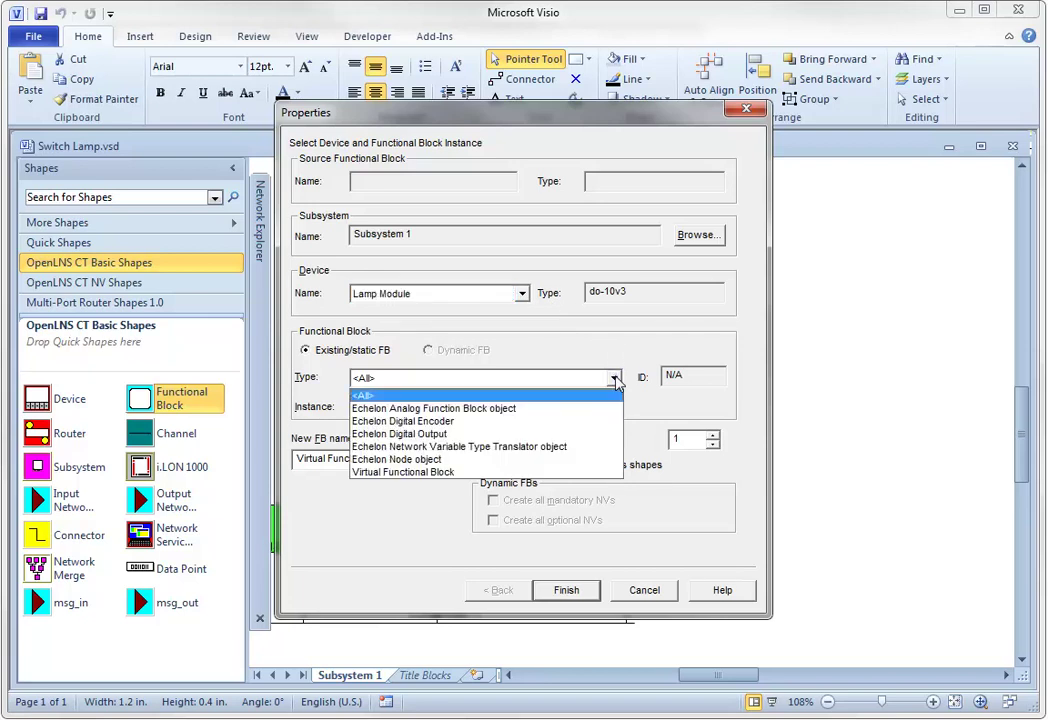
pyautogui.click(560, 435)
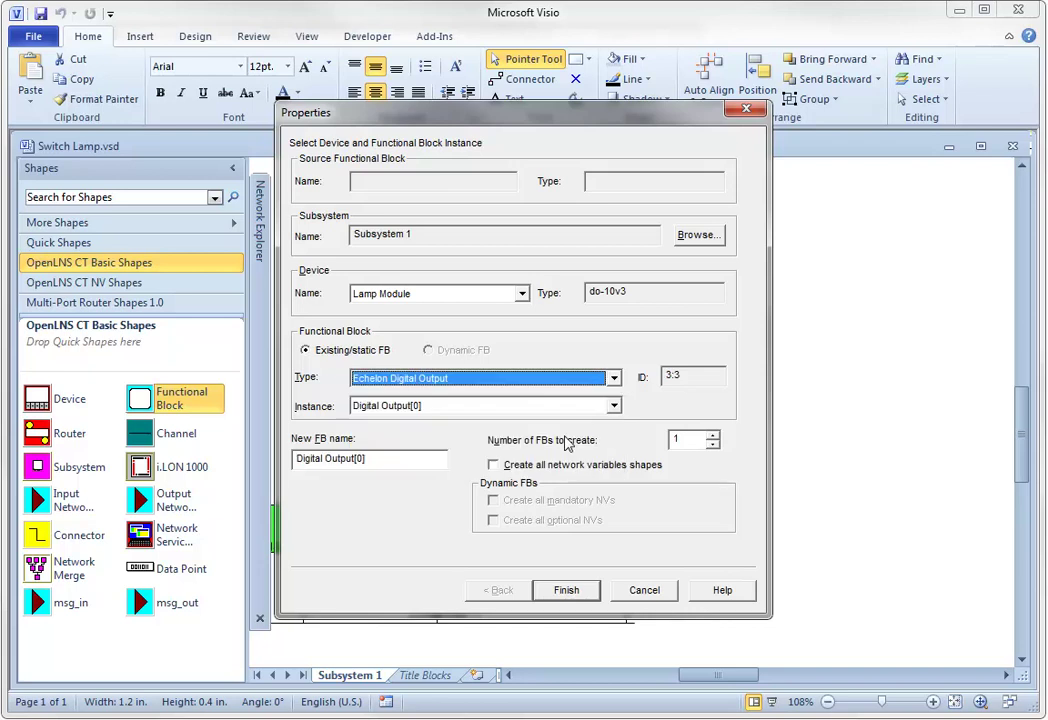
pyautogui.click(614, 407)
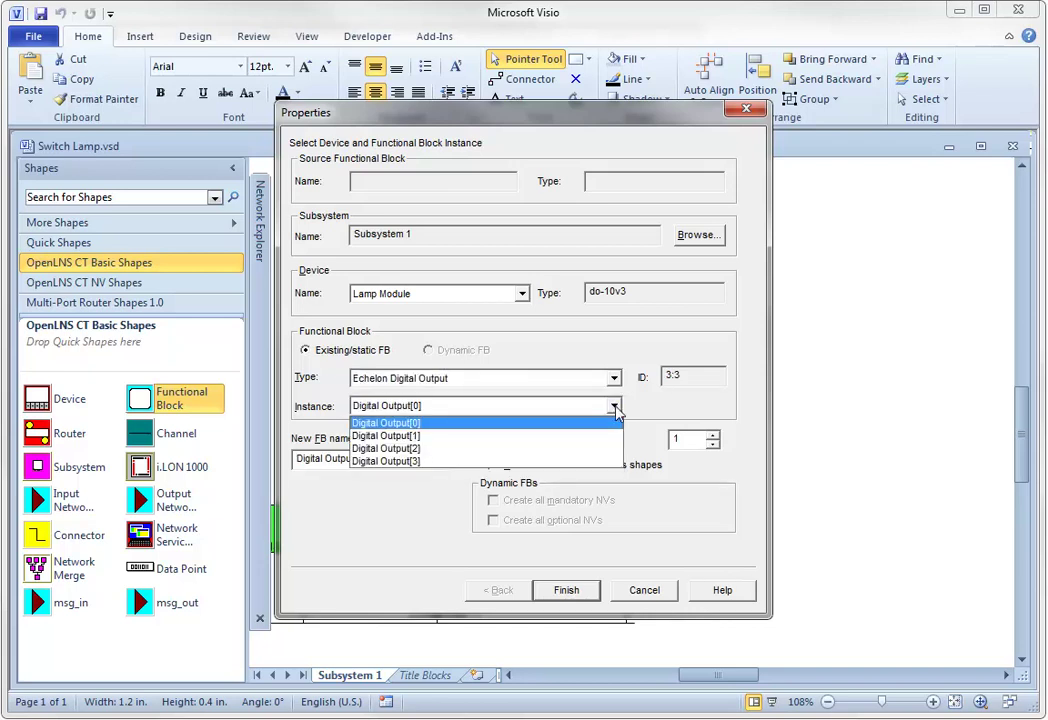
pyautogui.click(615, 408)
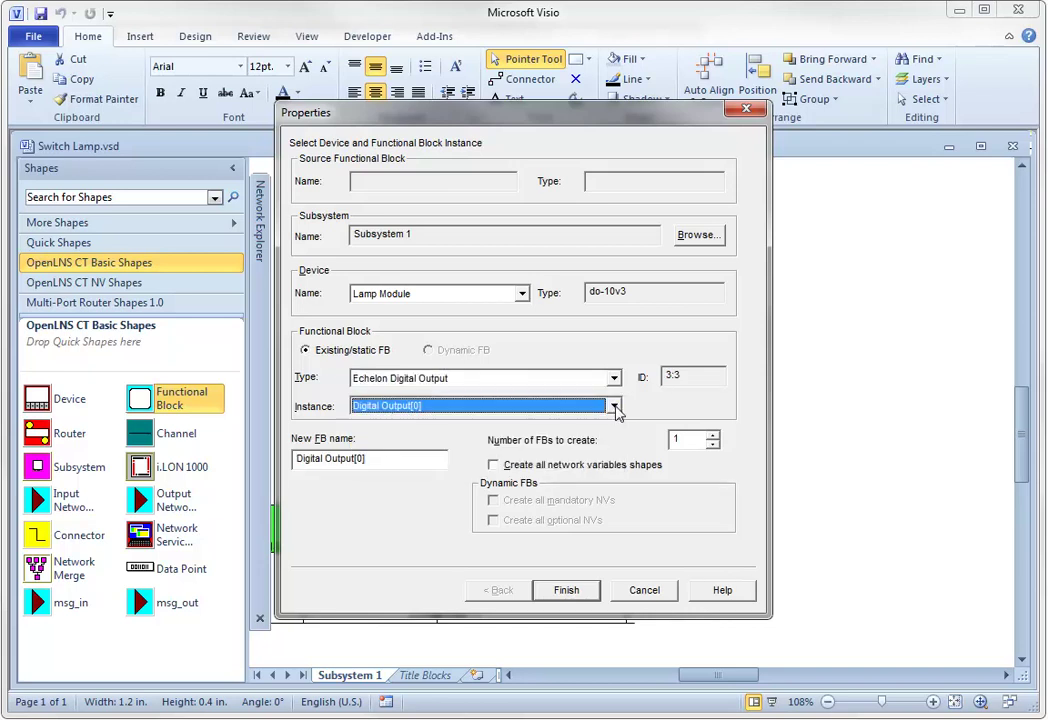
# - Name the block 'Lamp 1' and enable shapes for all its network variables
pyautogui.click(379, 458)
pyautogui.doubleClick(379, 458)
pyautogui.write('L')
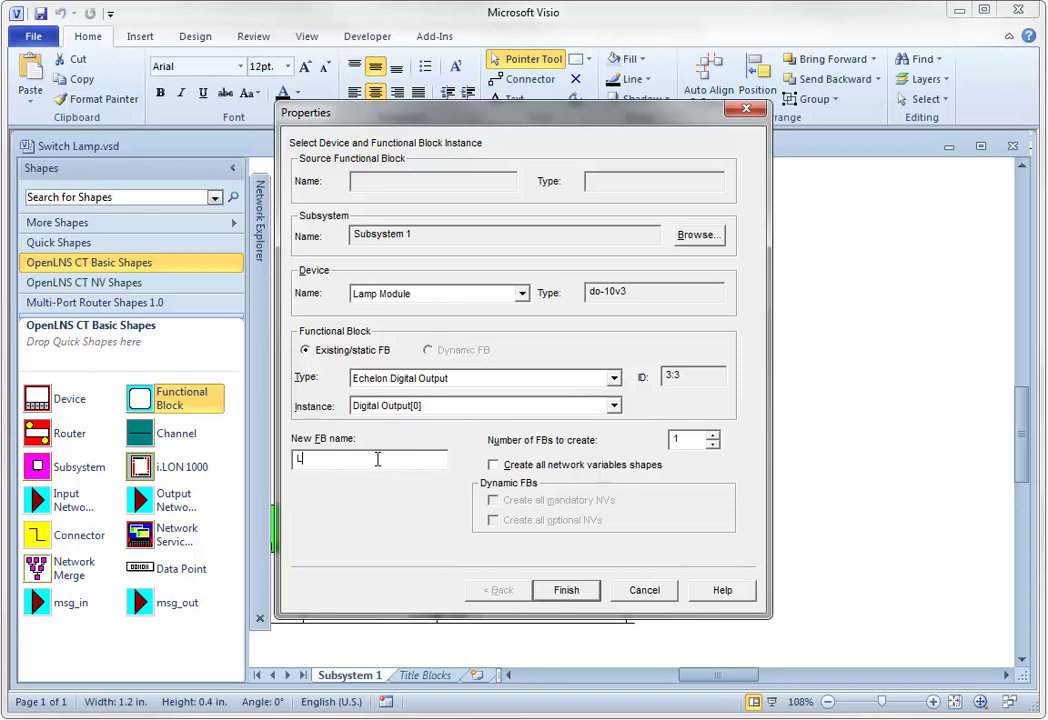
pyautogui.write('amp 1')
pyautogui.click(493, 465)
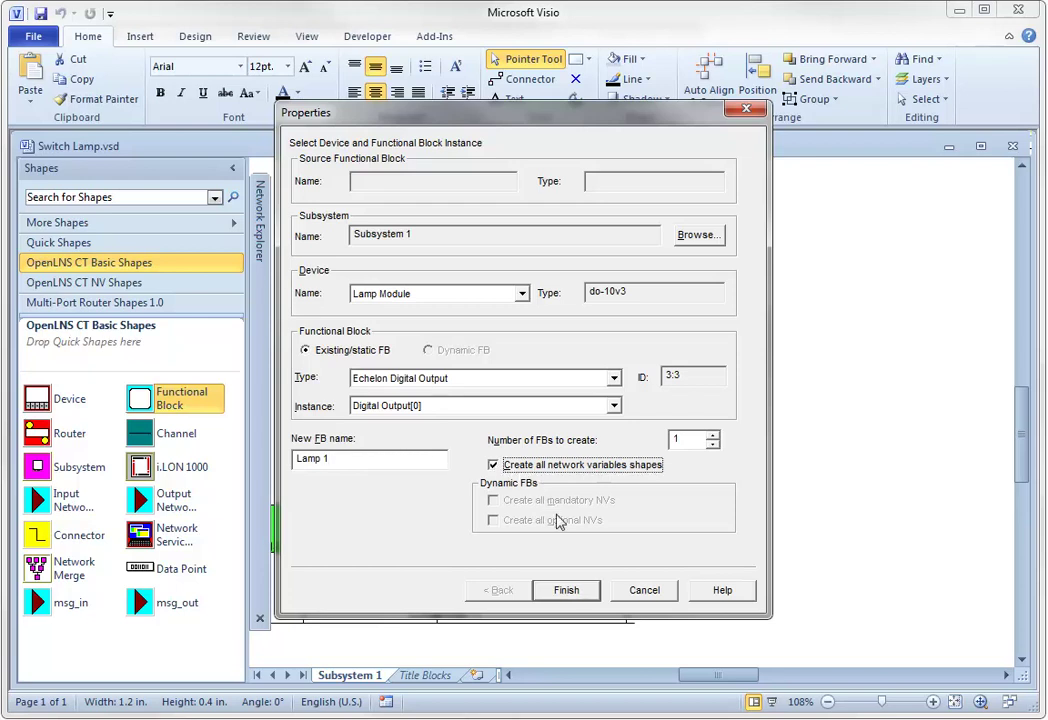
# - Add Lamp 1 to the drawing and connect Switch 1's DI_Digital to Lamp 1's DO_Digital
pyautogui.click(567, 590)
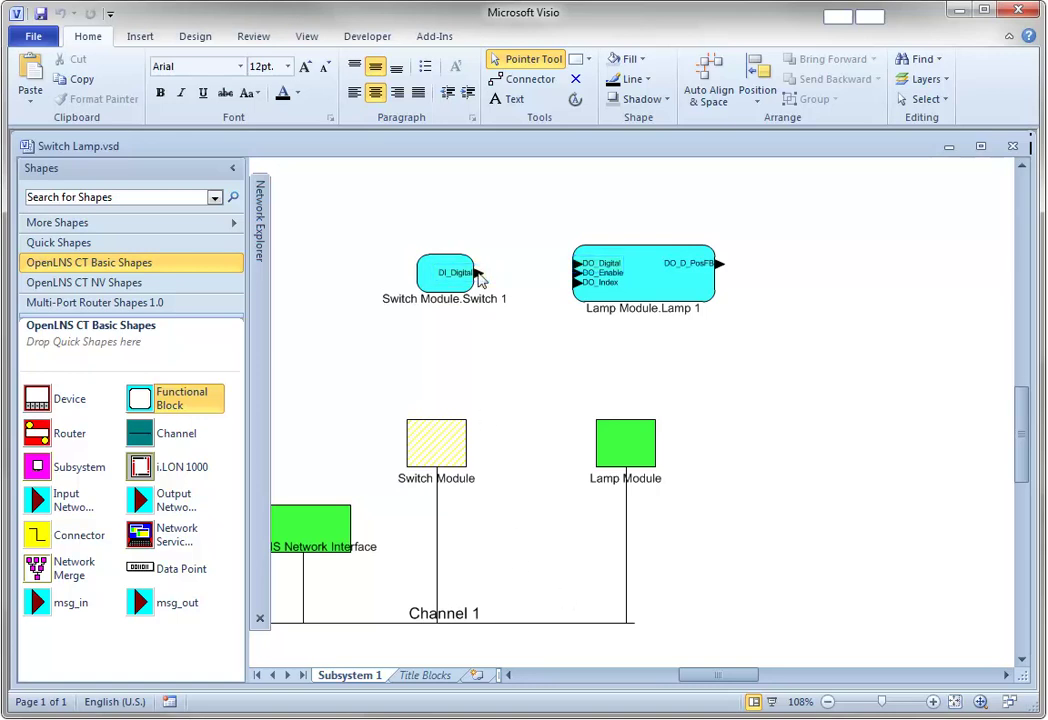
pyautogui.moveTo(478, 276)
pyautogui.moveTo(576, 267)
pyautogui.moveTo(30, 530); pyautogui.dragTo(571, 265)
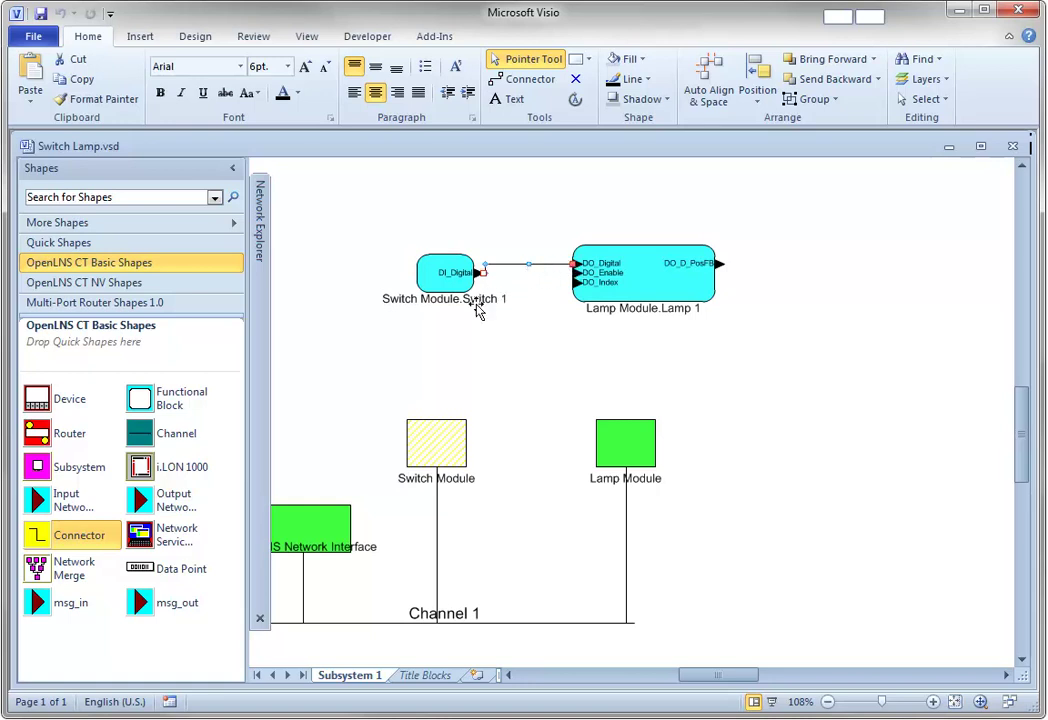
# - Commission Switch Module without an application image, Online initial state, identified by service pin
pyautogui.rightClick(438, 447)
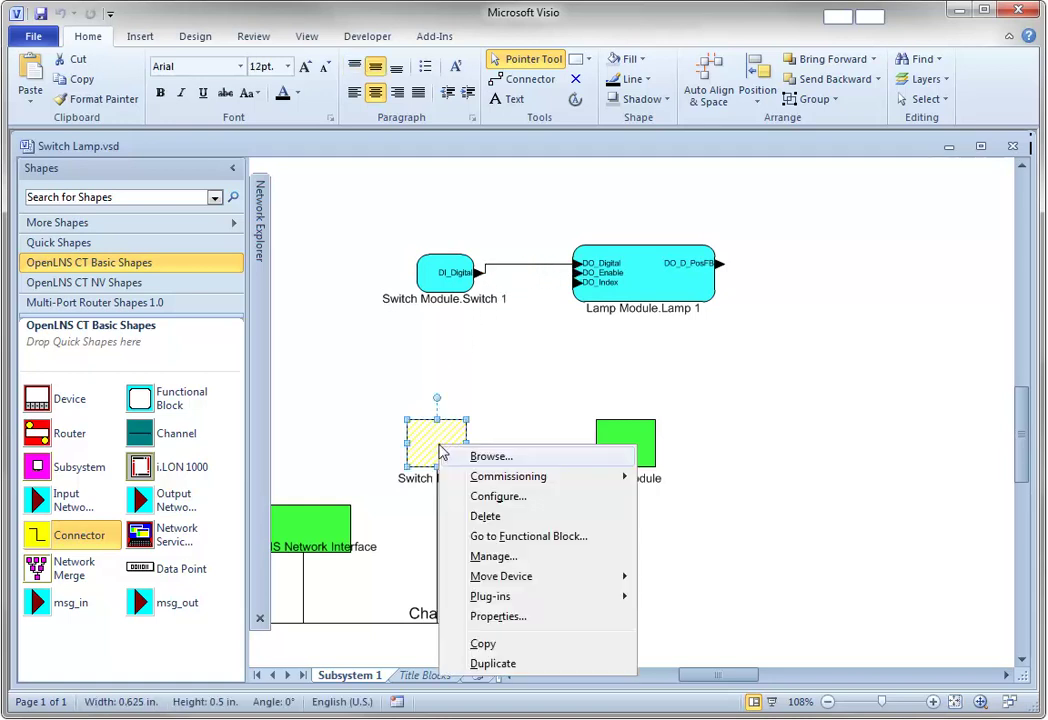
pyautogui.moveTo(482, 483)
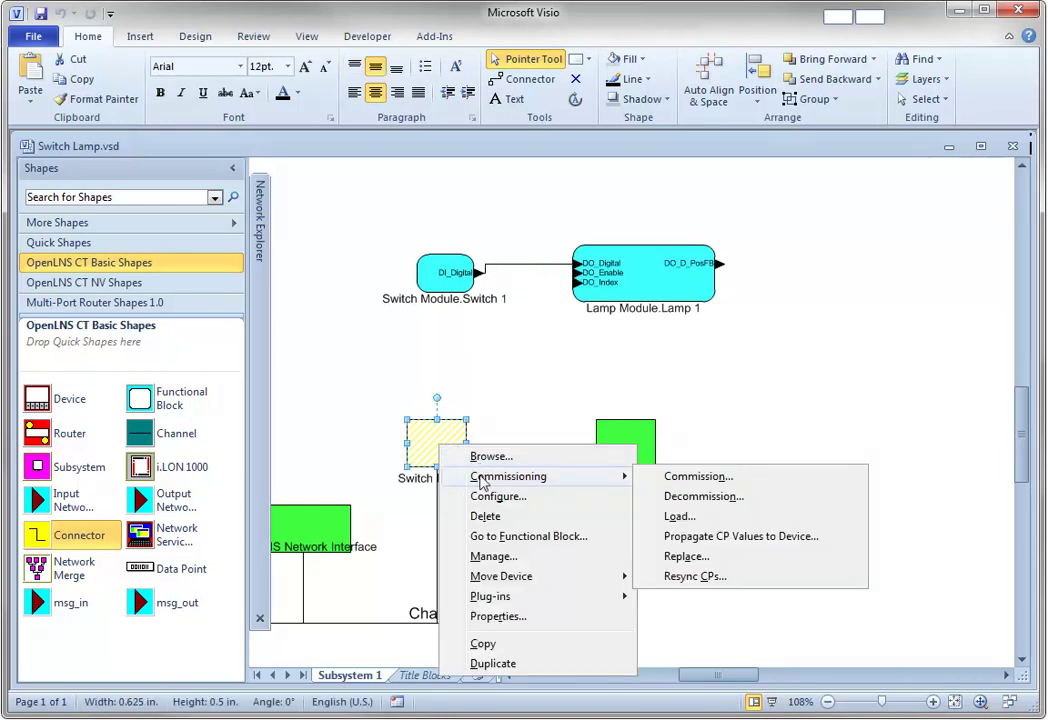
pyautogui.click(672, 479)
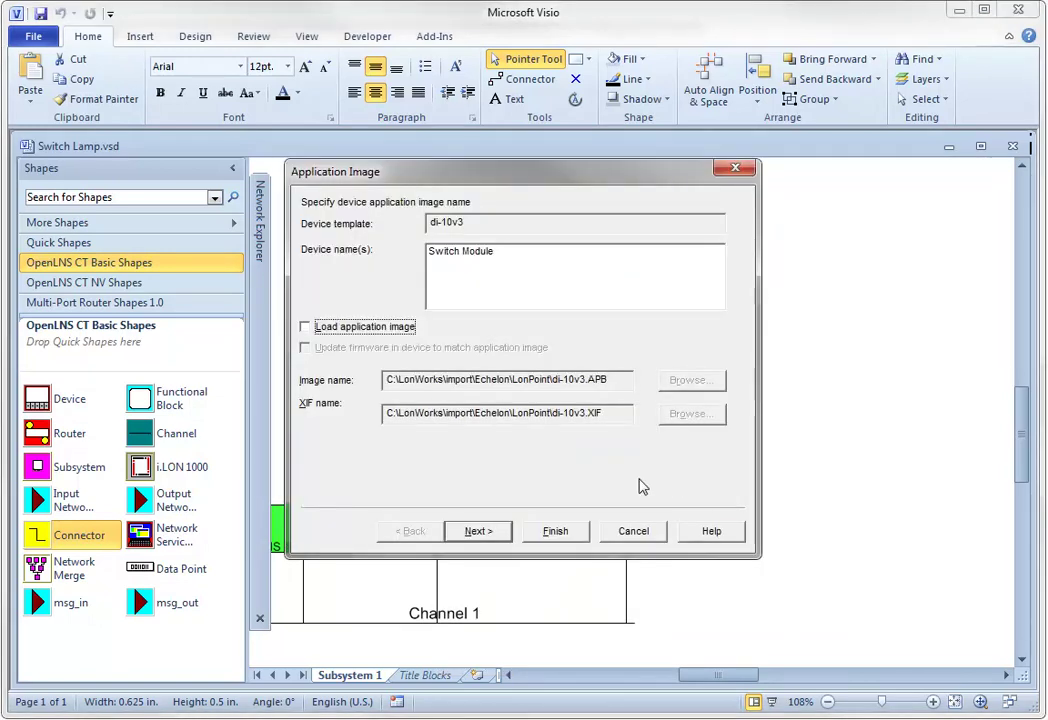
pyautogui.click(490, 533)
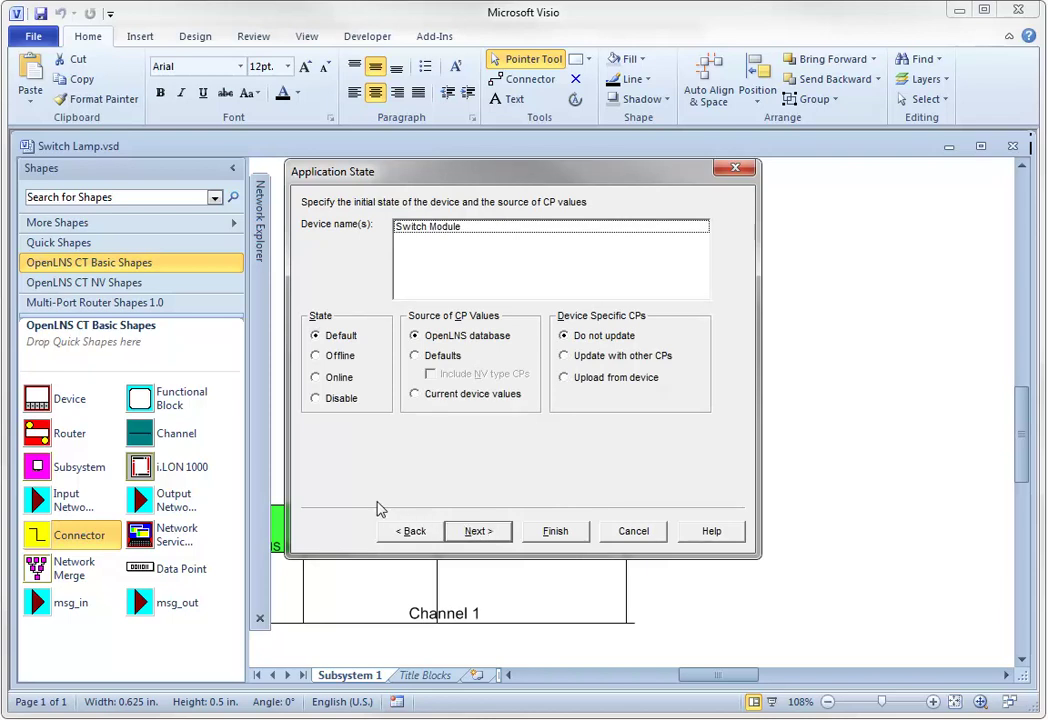
pyautogui.click(316, 378)
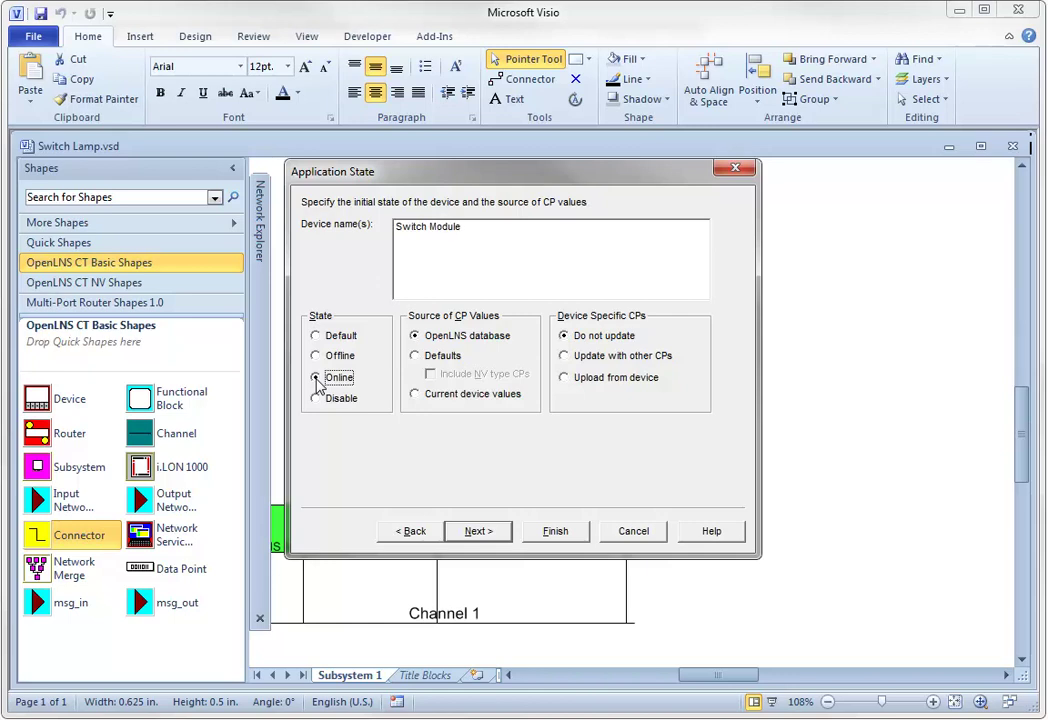
pyautogui.click(474, 531)
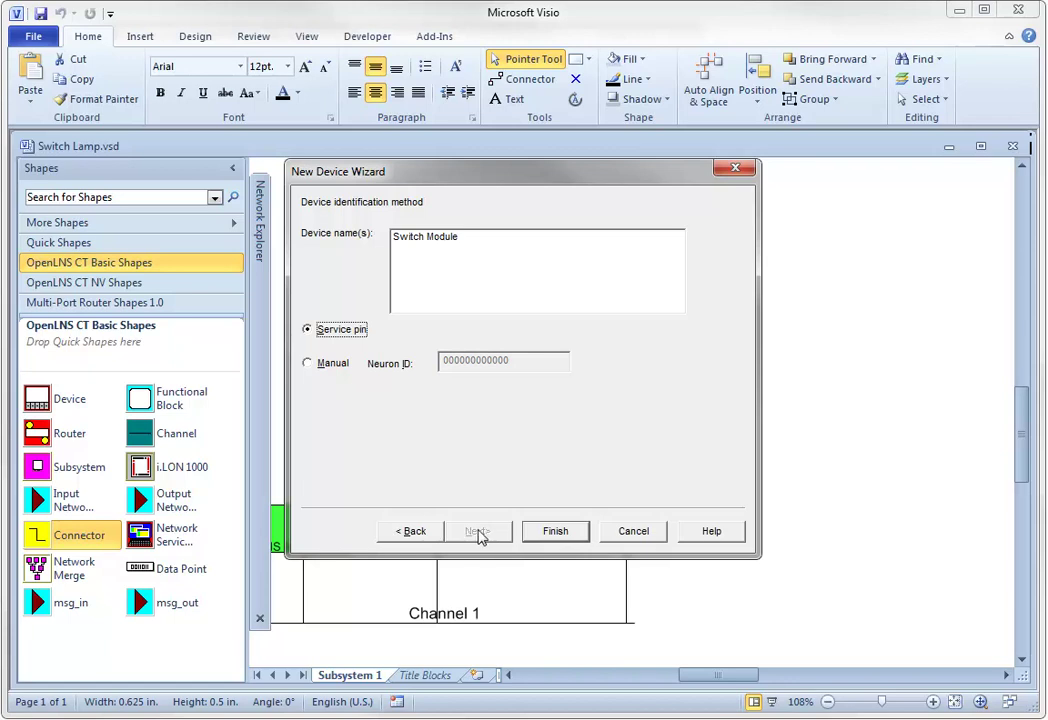
pyautogui.click(553, 536)
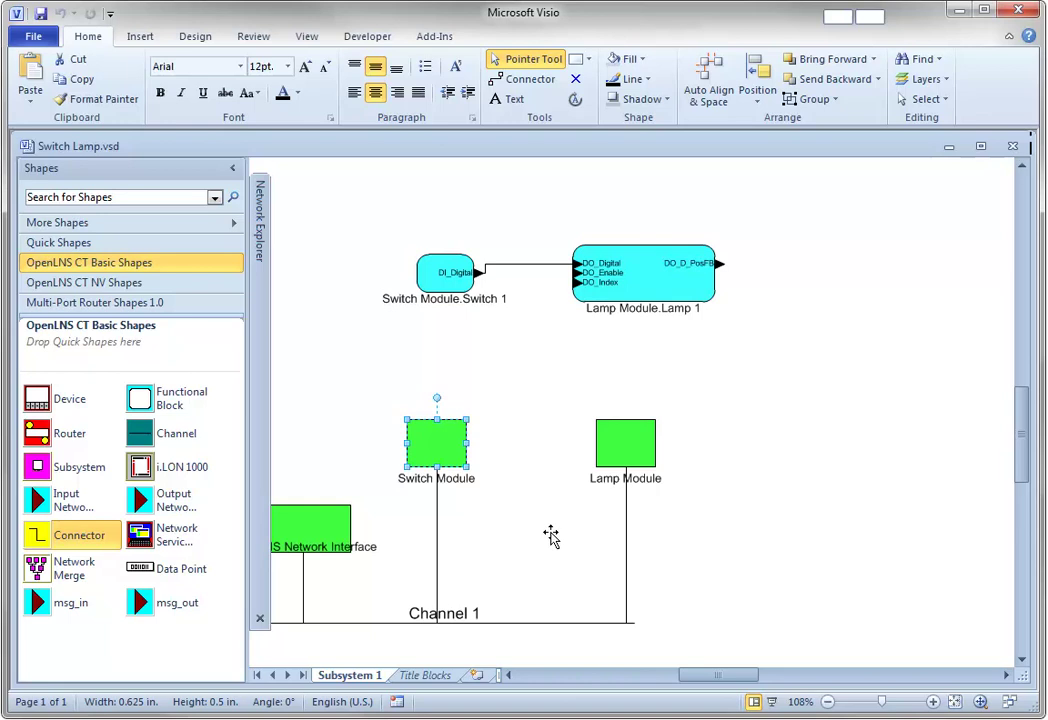
# - Run a test on Lamp Module in its Device Manager, then close the manager
pyautogui.rightClick(619, 441)
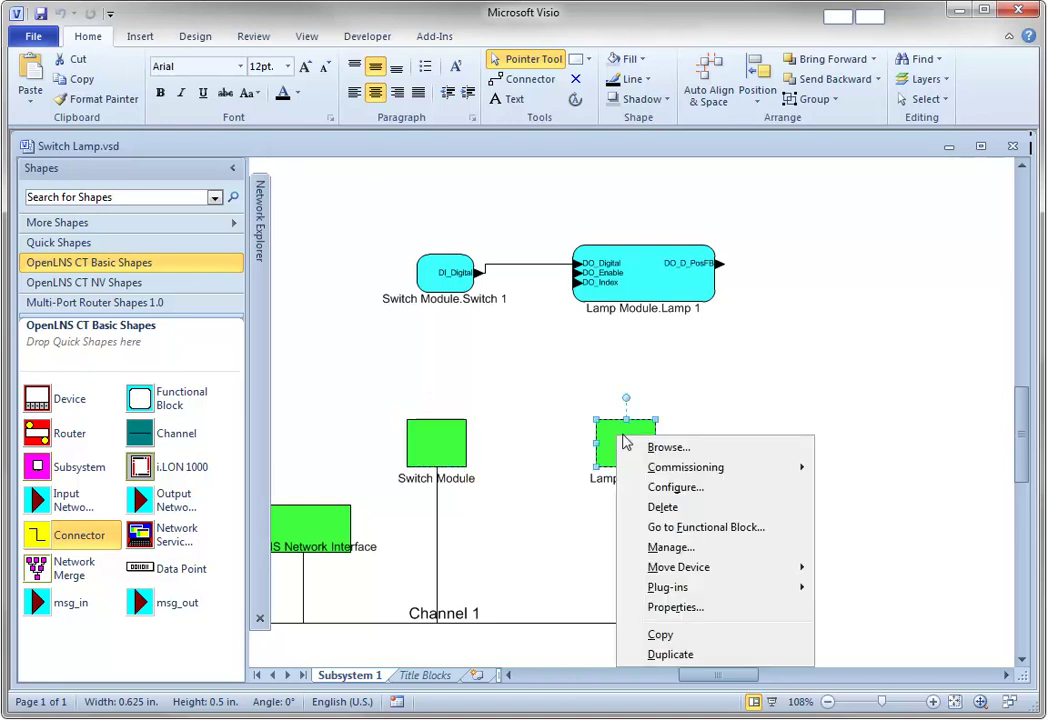
pyautogui.click(676, 547)
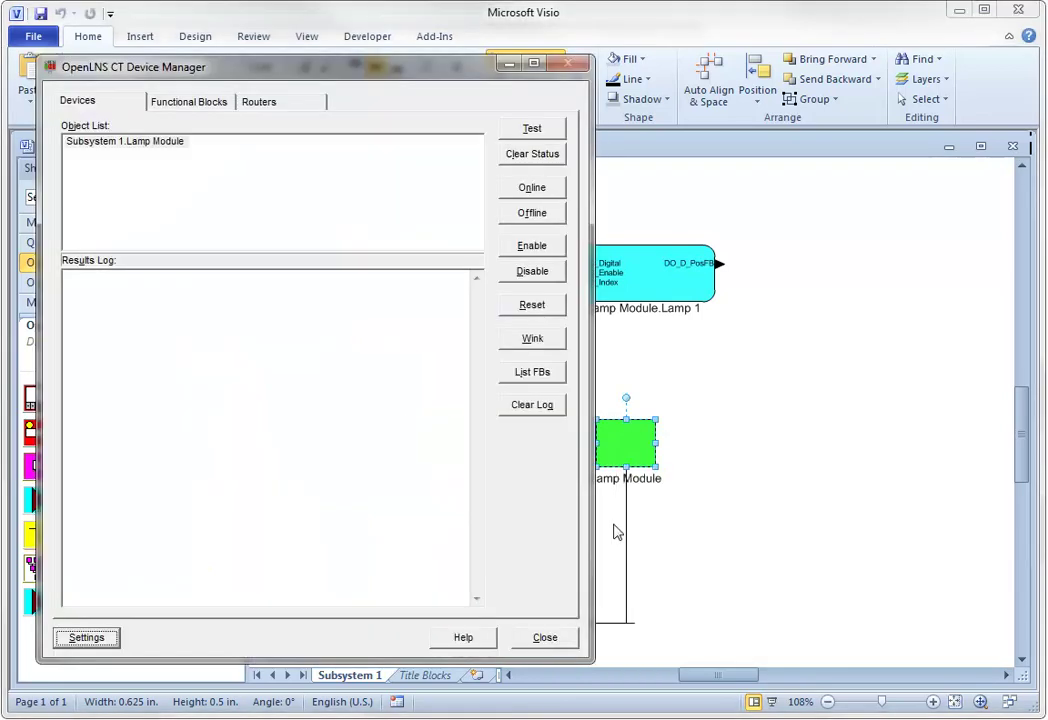
pyautogui.click(518, 138)
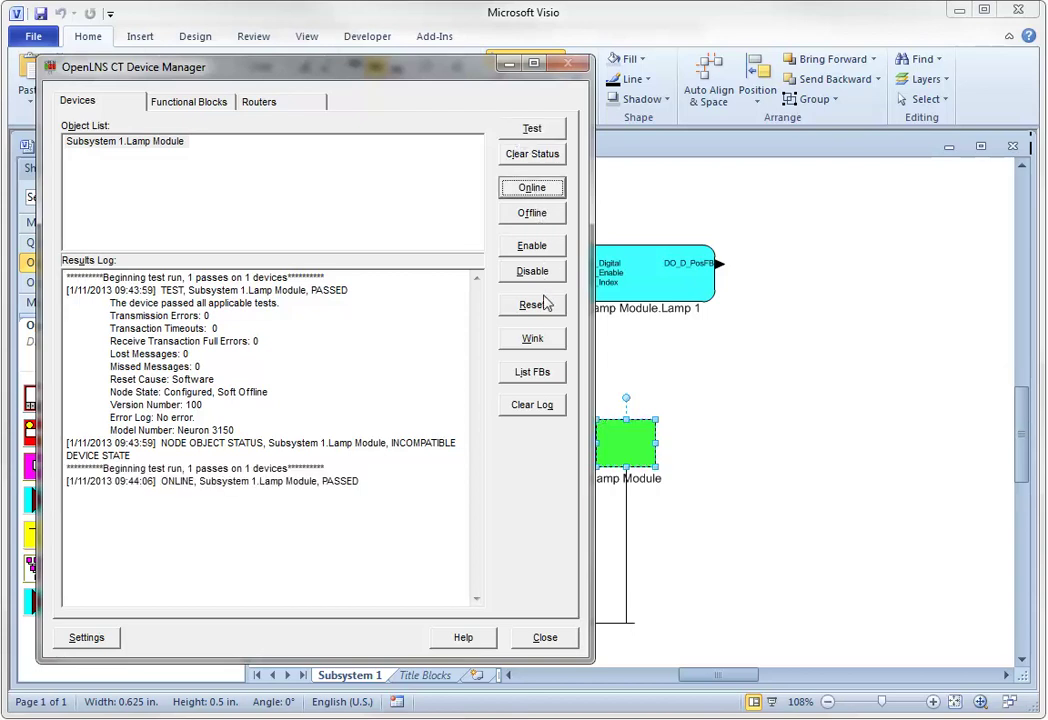
pyautogui.click(545, 637)
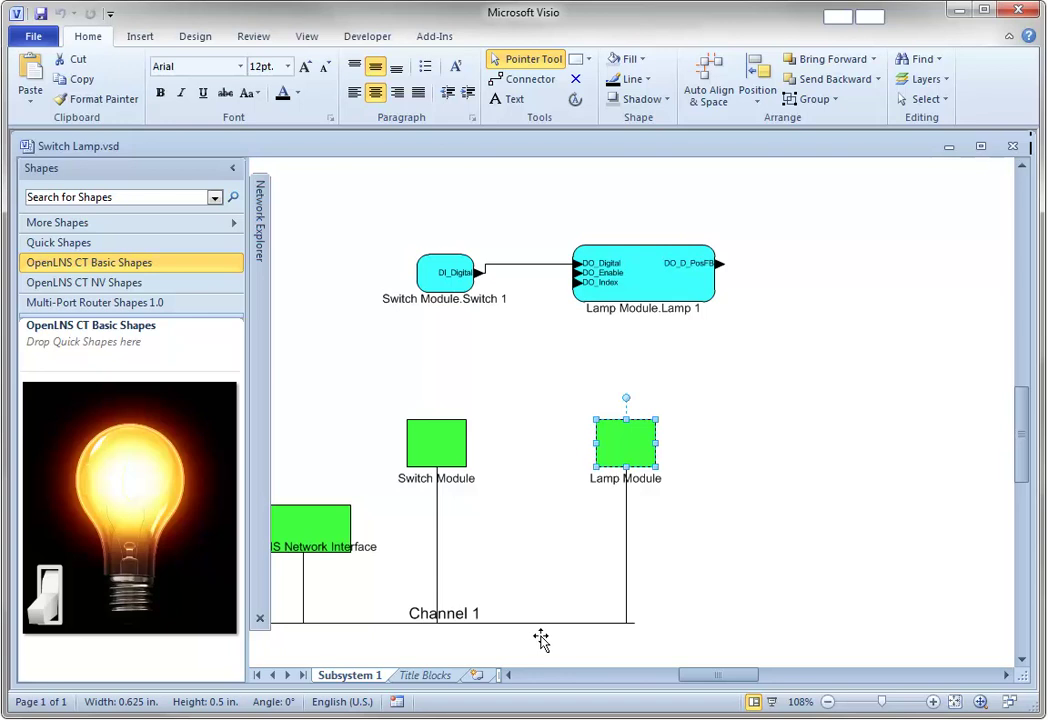
# - Open Switch 1's configuration properties in the CT Browser and select UCPTinvertInput
pyautogui.rightClick(440, 287)
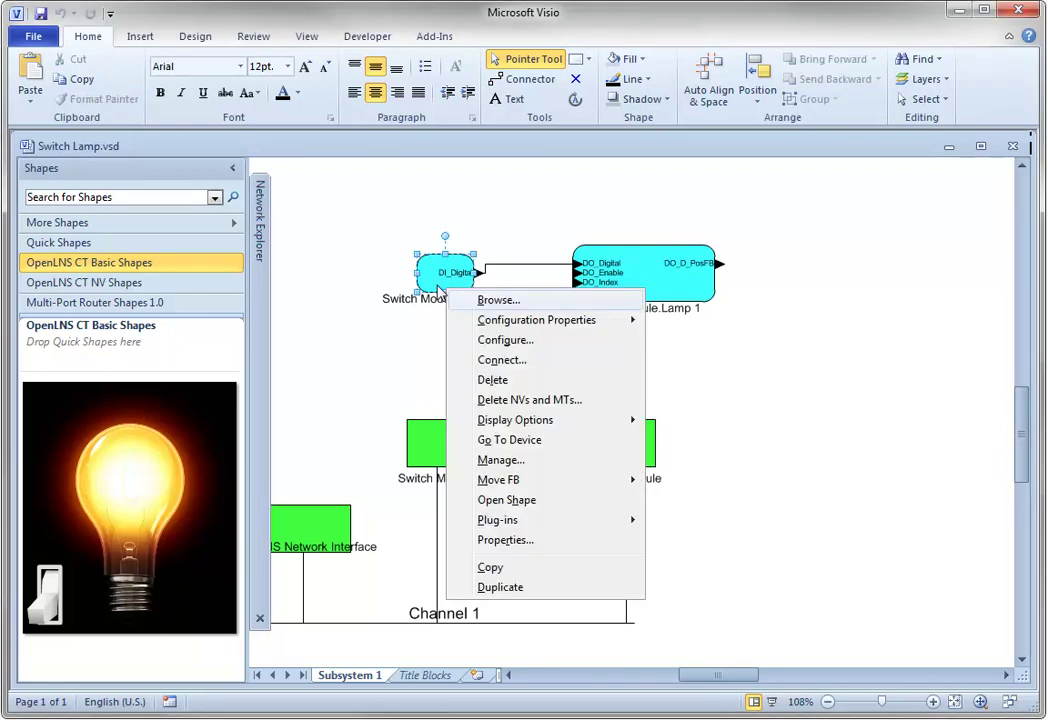
pyautogui.click(497, 343)
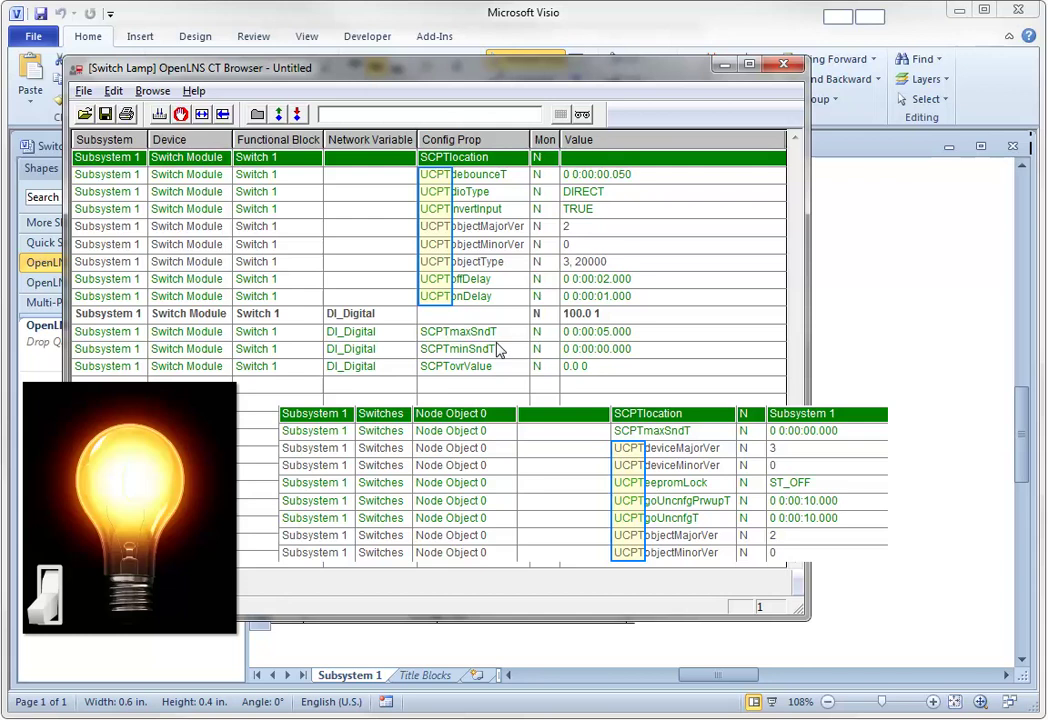
pyautogui.click(475, 210)
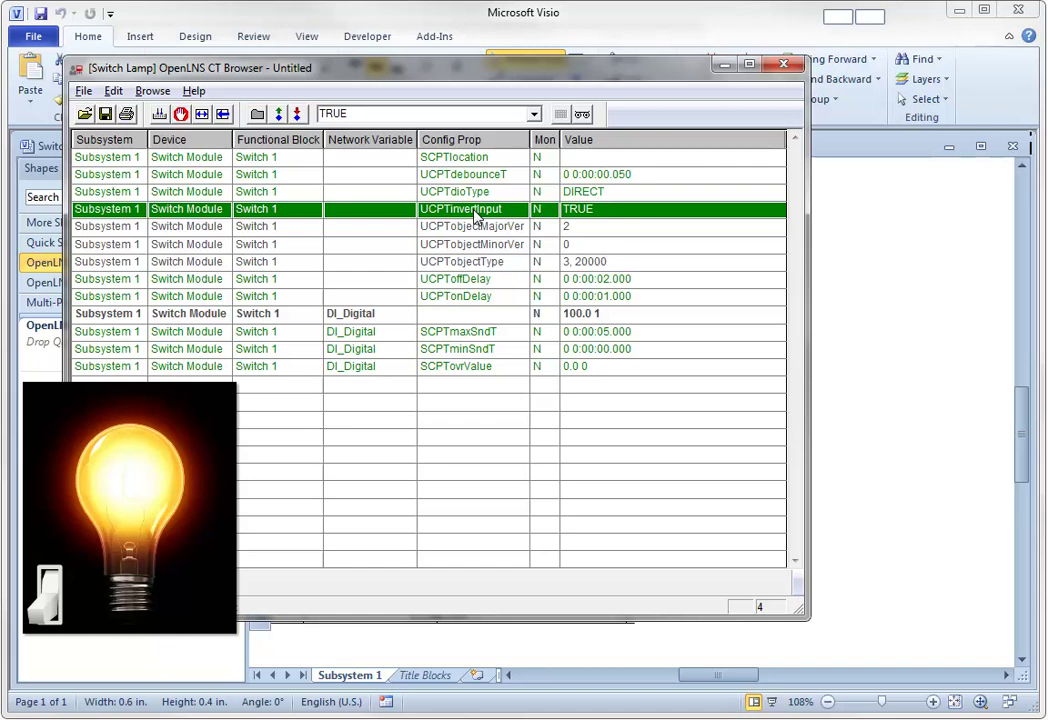
# - Change Switch 1's UCPTinvertInput from TRUE to FALSE and close the CT Browser
pyautogui.click(534, 114)
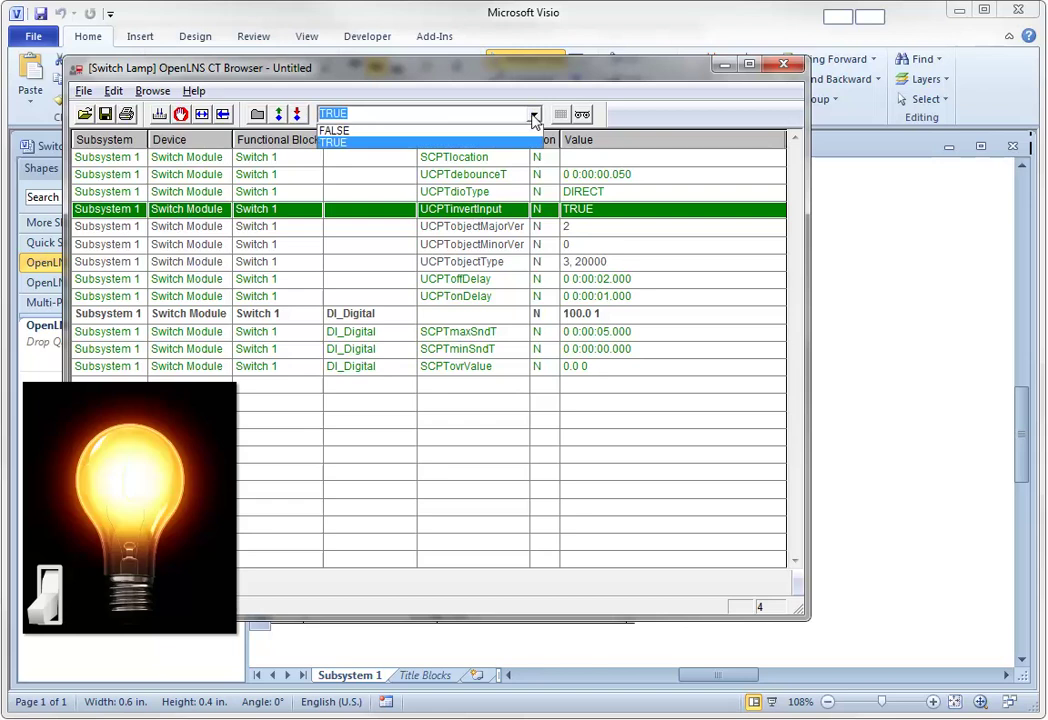
pyautogui.click(400, 131)
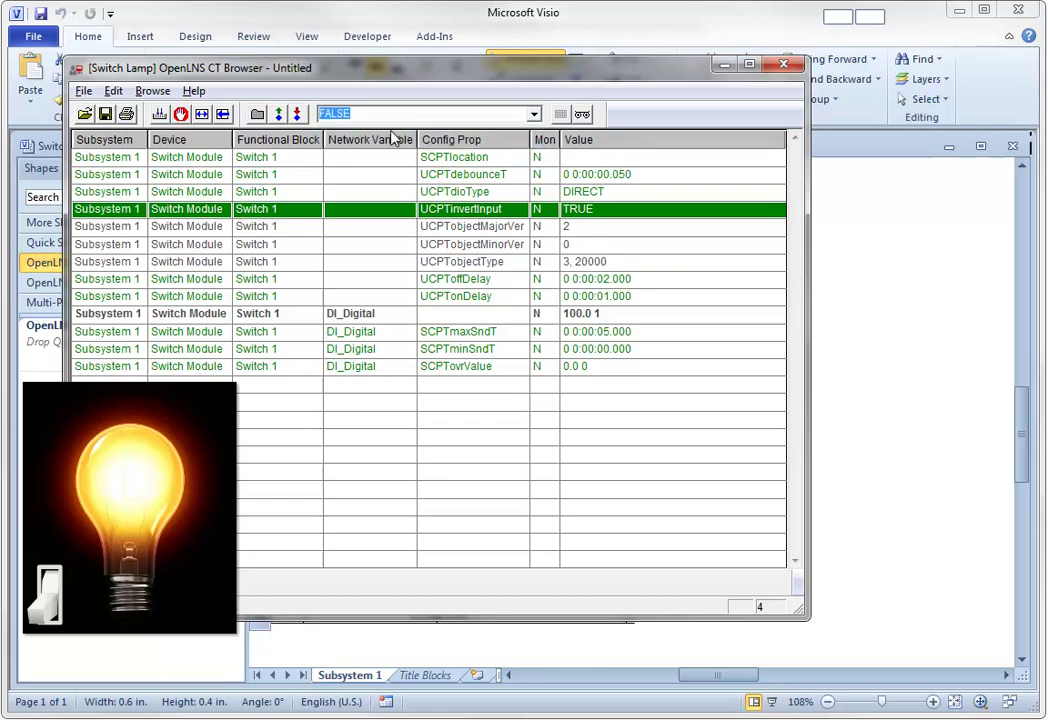
pyautogui.click(298, 114)
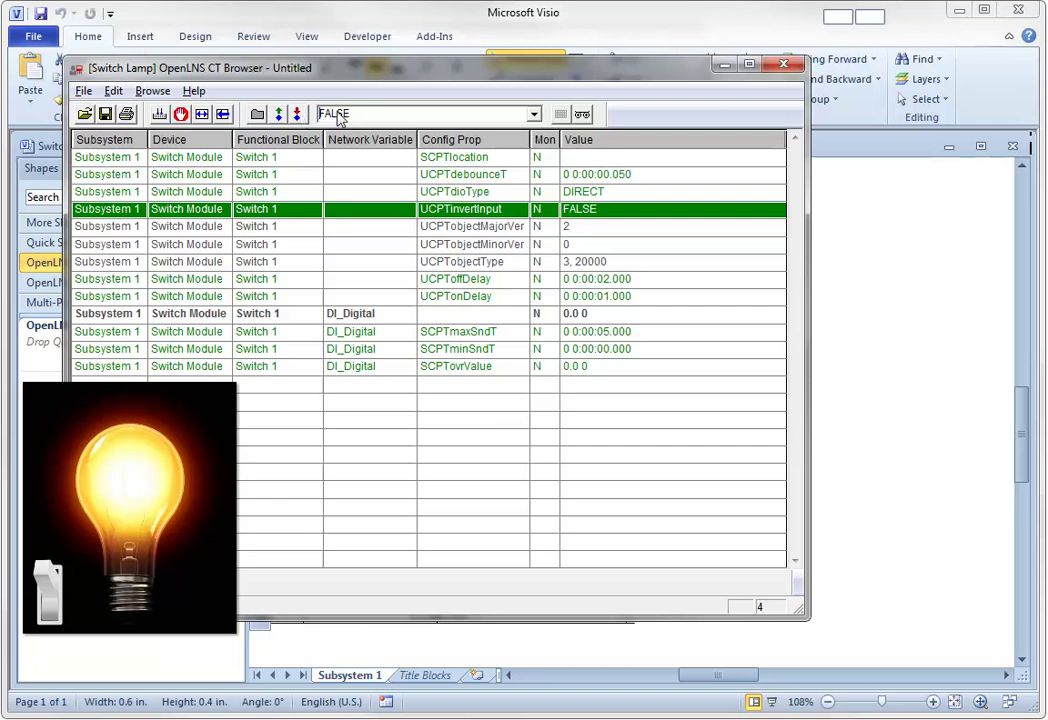
pyautogui.click(784, 66)
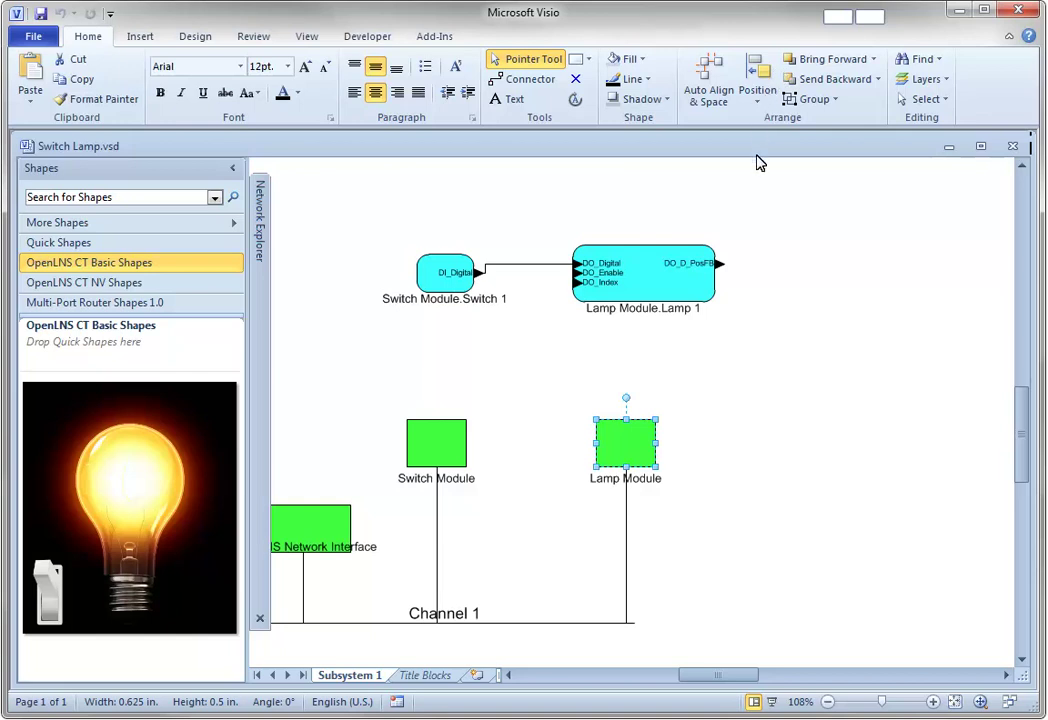
# - Enable monitoring from the canvas menu so the Switch 1–Lamp 1 connection shows 50.0 1
pyautogui.rightClick(752, 312)
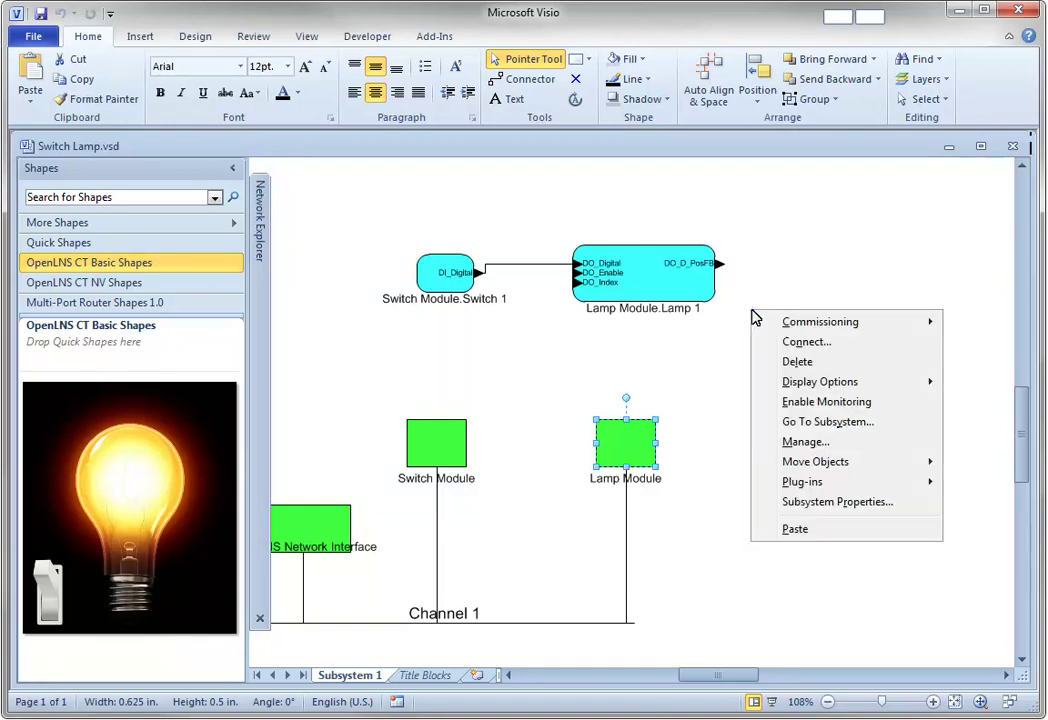
pyautogui.click(760, 409)
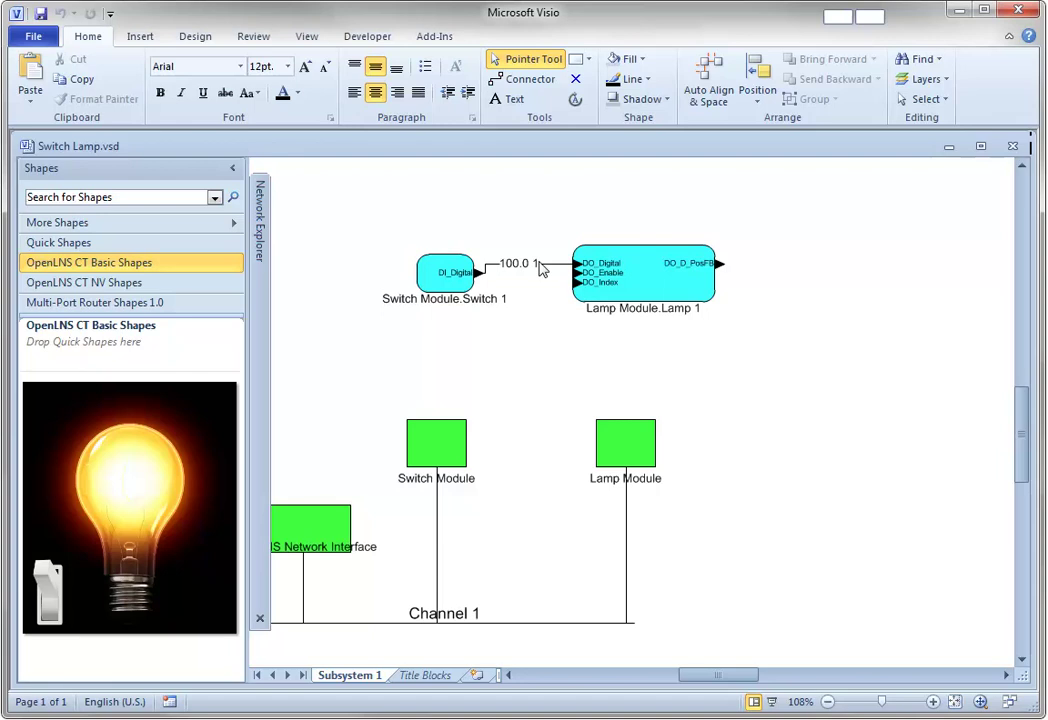
pyautogui.moveTo(540, 270)
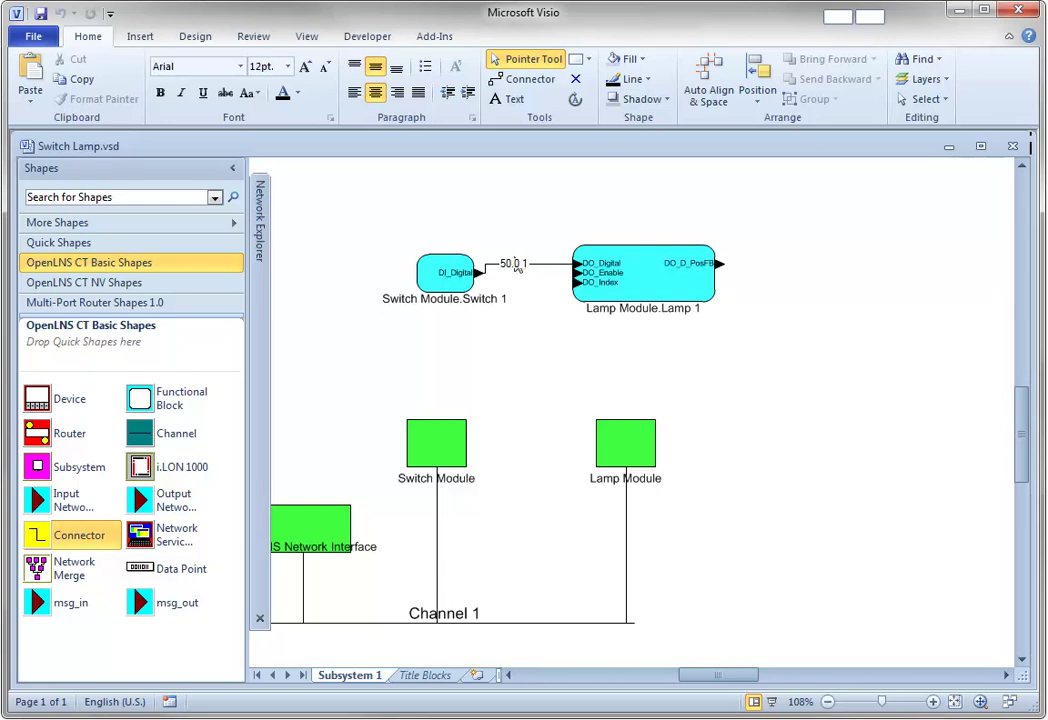
# - Save and close all OpenLNS CT documents from the Add-Ins menu
pyautogui.click(434, 36)
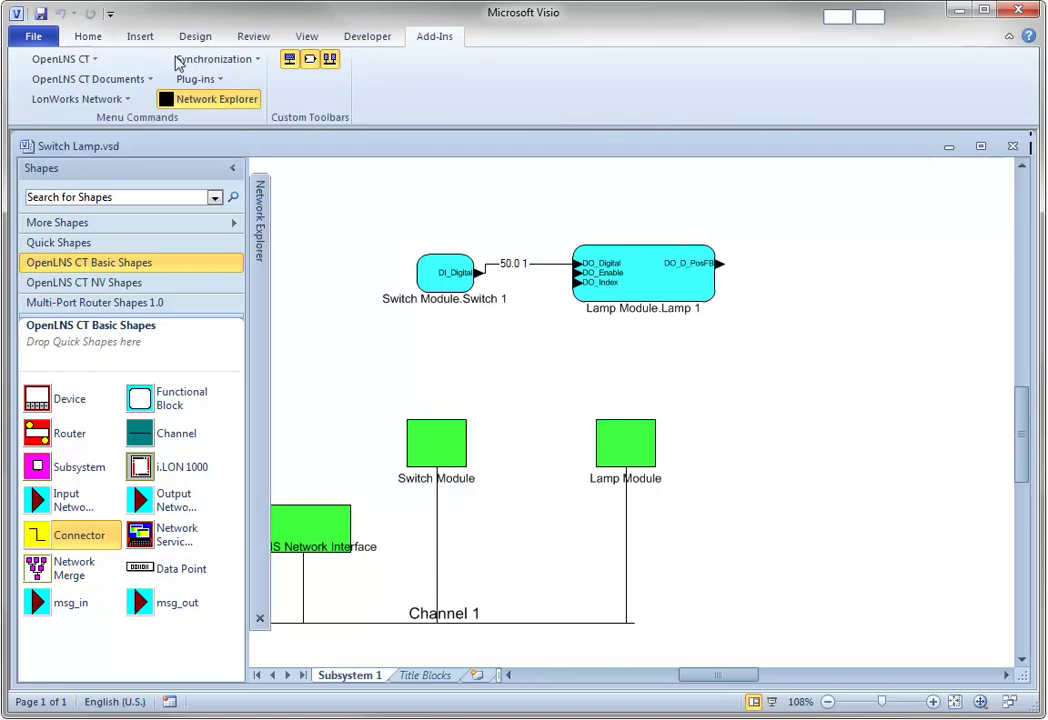
pyautogui.click(148, 79)
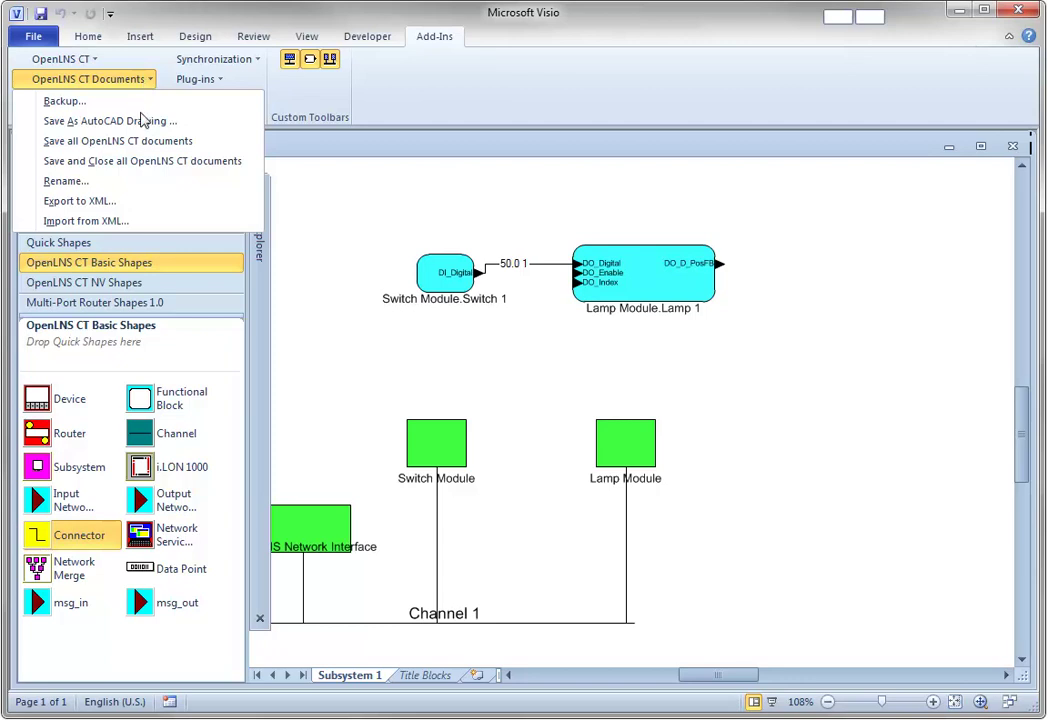
pyautogui.click(118, 140)
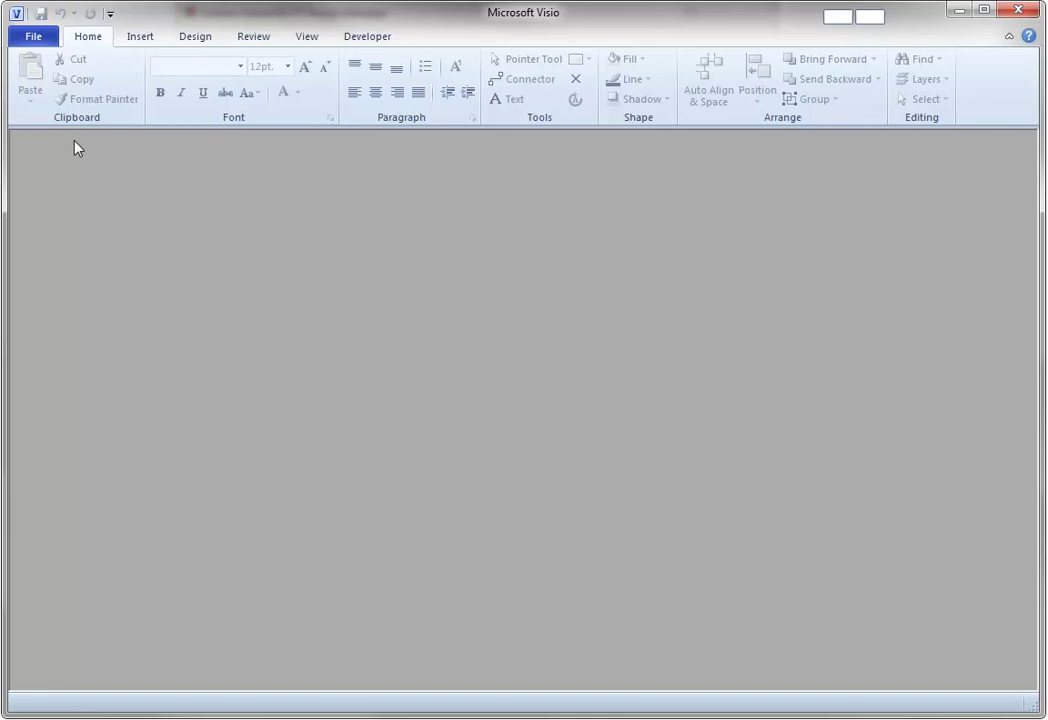
# - Exit Visio and choose Switch Lamp as the drawing directory in the Design Manager
pyautogui.click(33, 36)
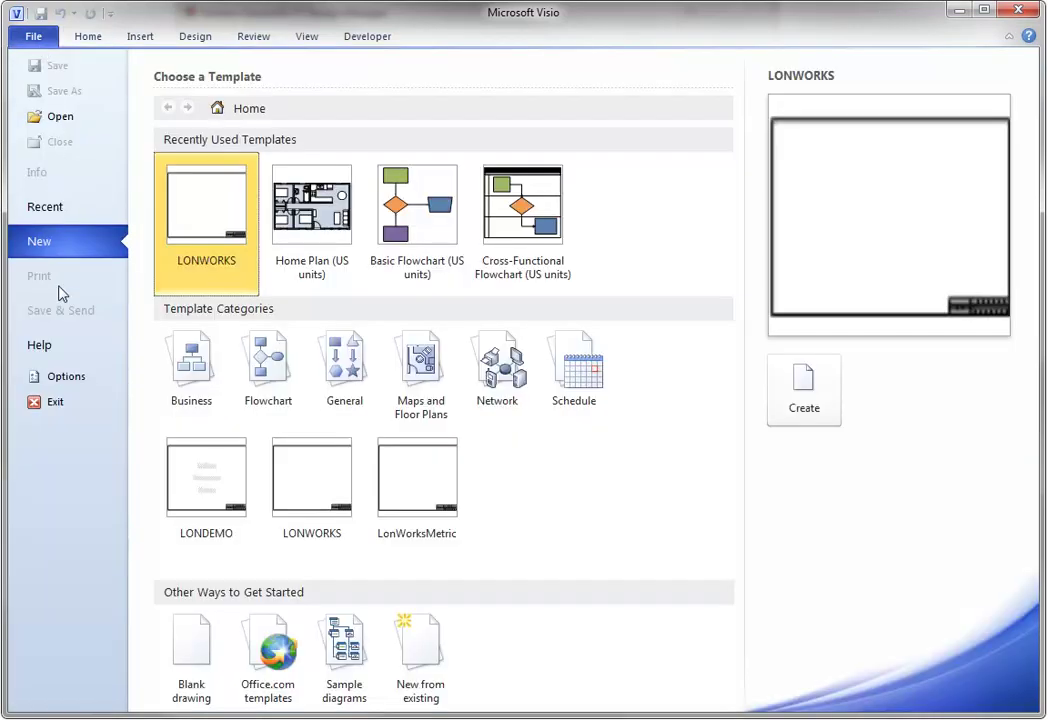
pyautogui.click(58, 405)
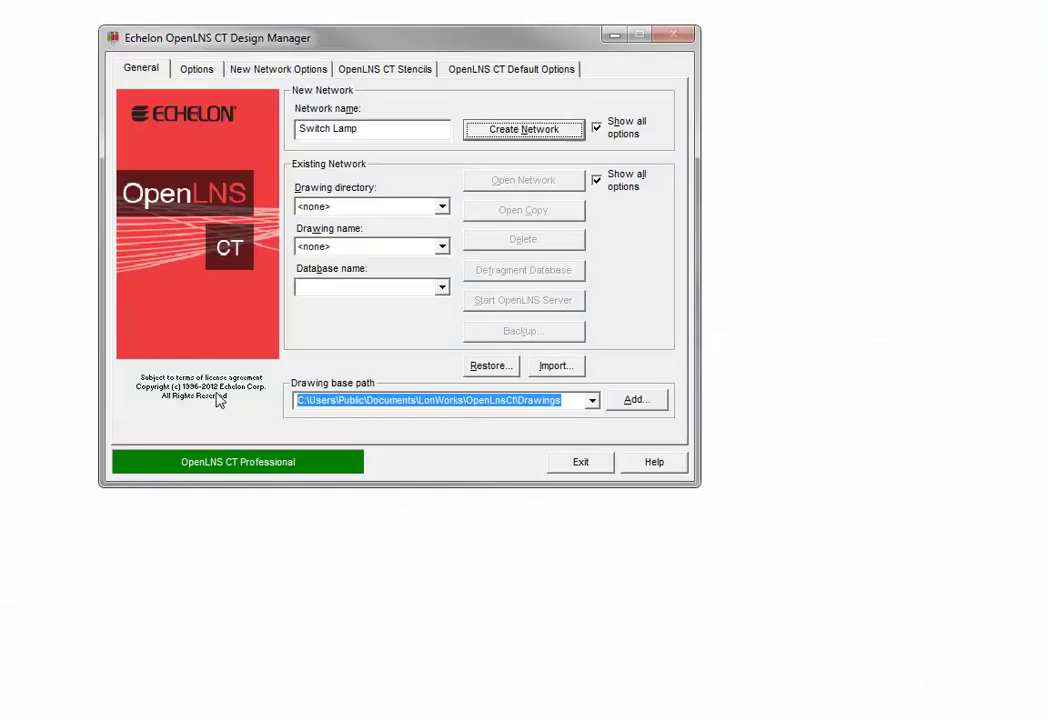
pyautogui.click(443, 207)
pyautogui.click(385, 225)
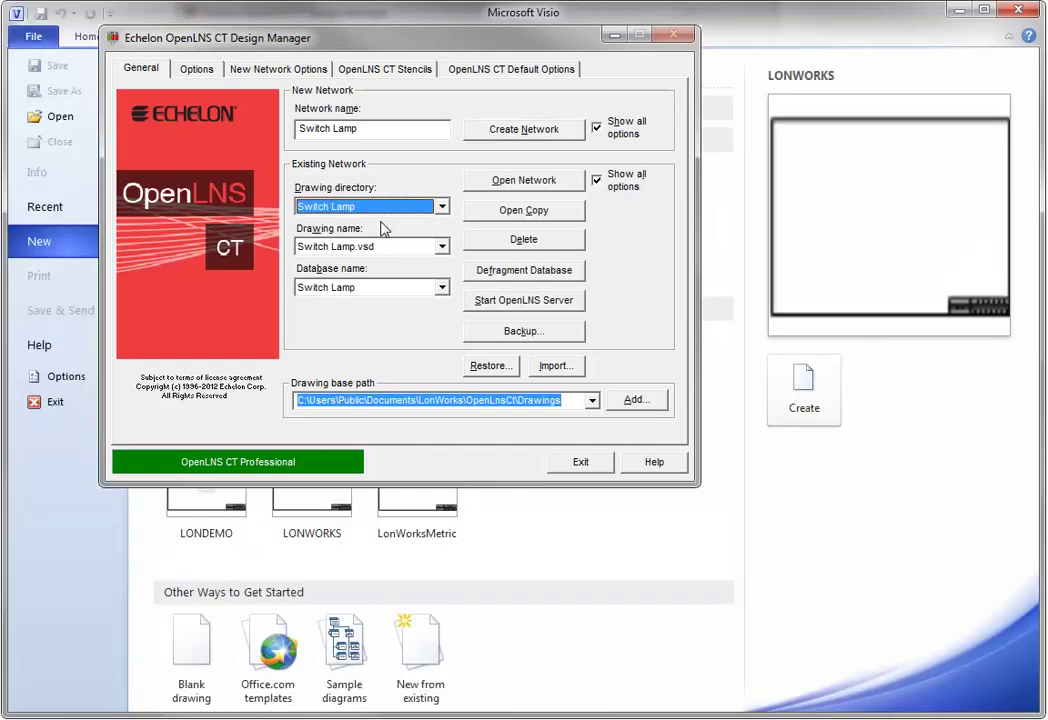